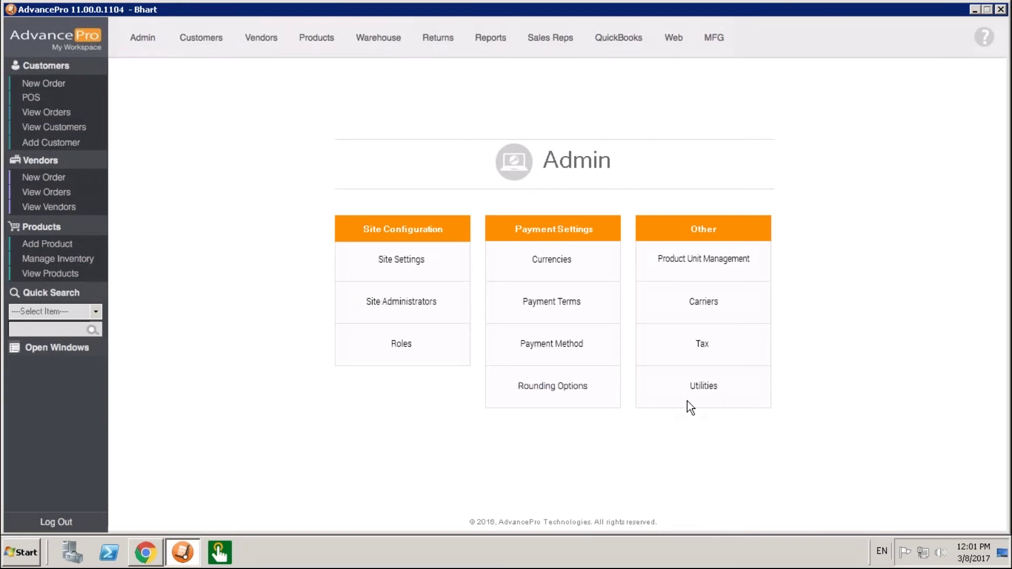
# - Open the Utilities window from the Admin page and switch to its MPL settings
pyautogui.click(687, 402)
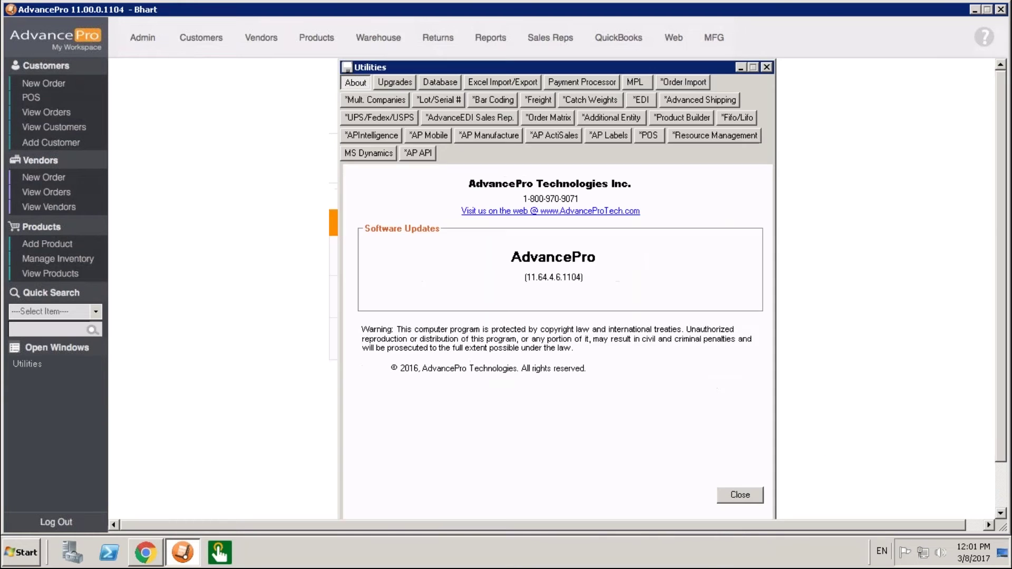
pyautogui.click(643, 83)
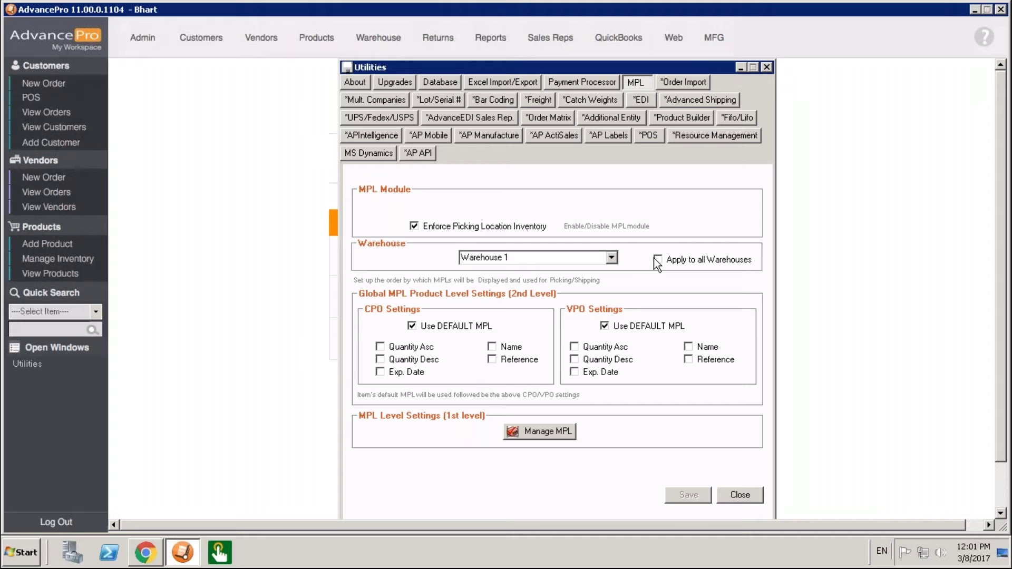
# - Keep Warehouse 1 in the Warehouse dropdown and open Manage MPL
pyautogui.click(610, 259)
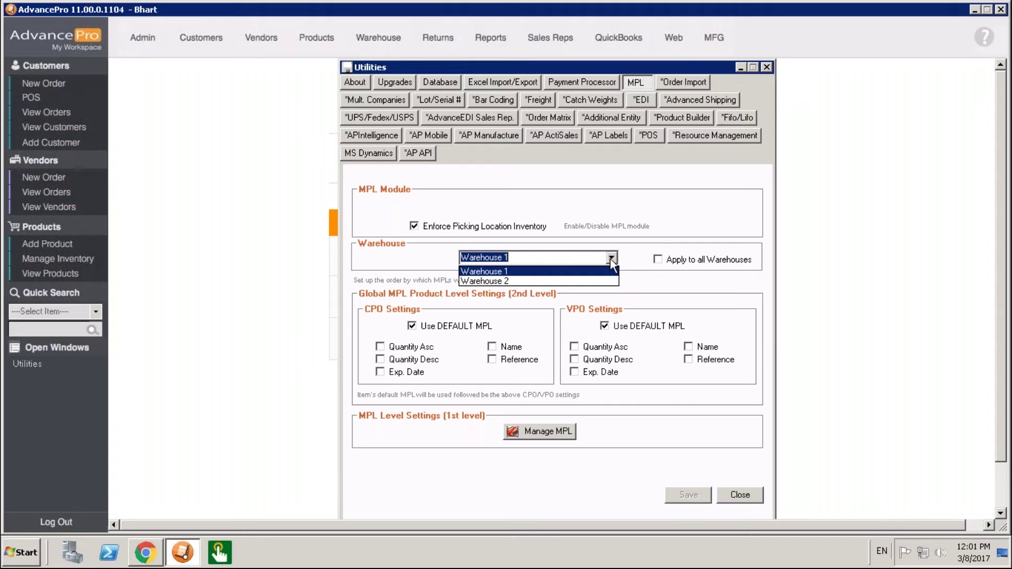
pyautogui.click(609, 259)
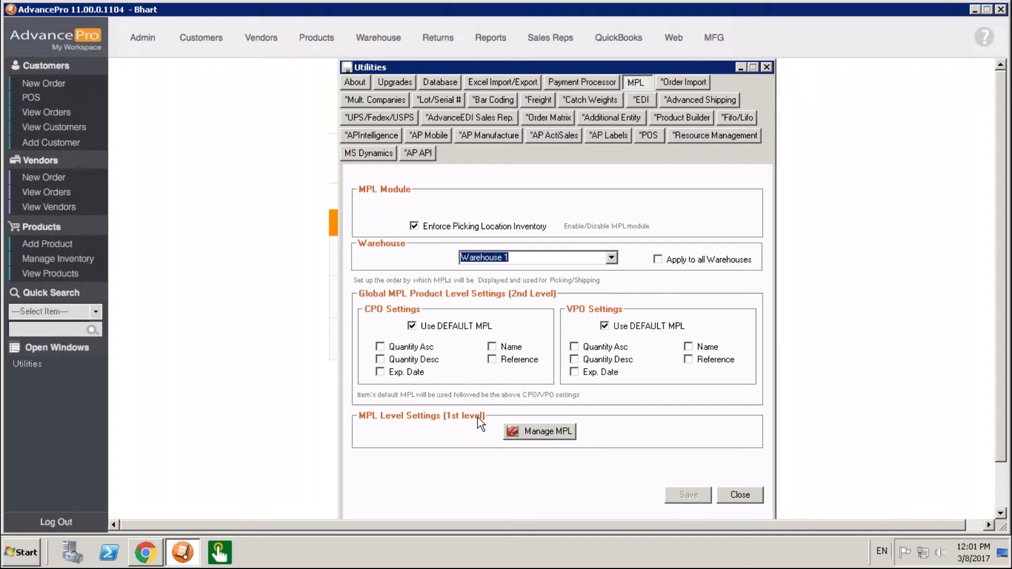
pyautogui.click(518, 434)
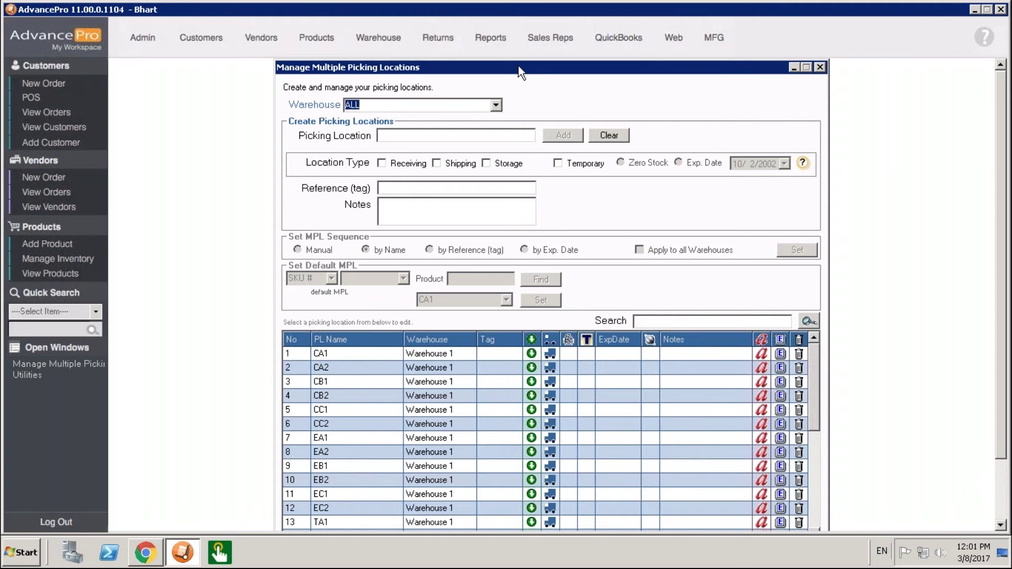
# - Filter the picking-location manager from ALL to Warehouse 1 and focus the new location name field
pyautogui.scroll(-1, 515, 58)
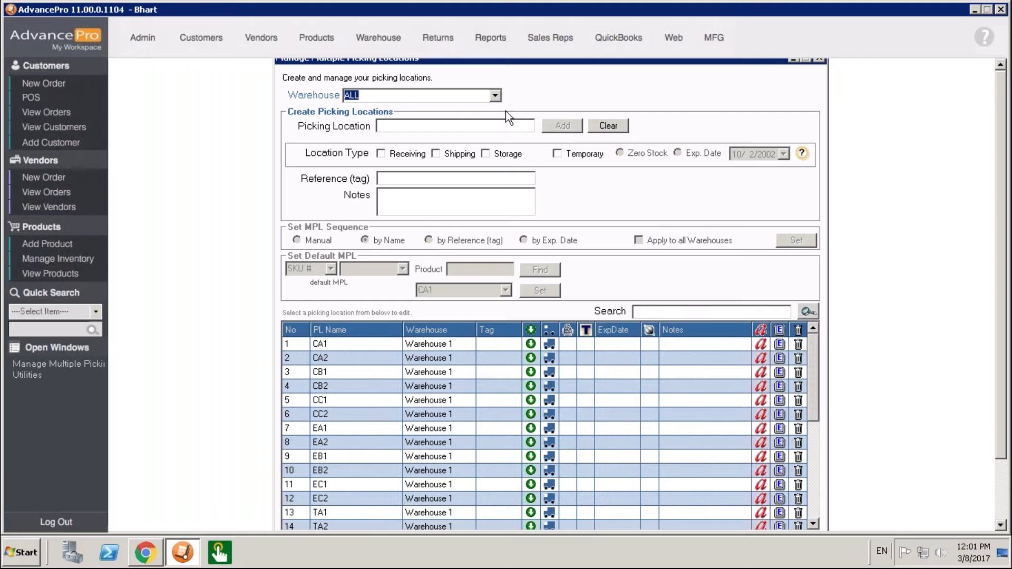
pyautogui.click(495, 95)
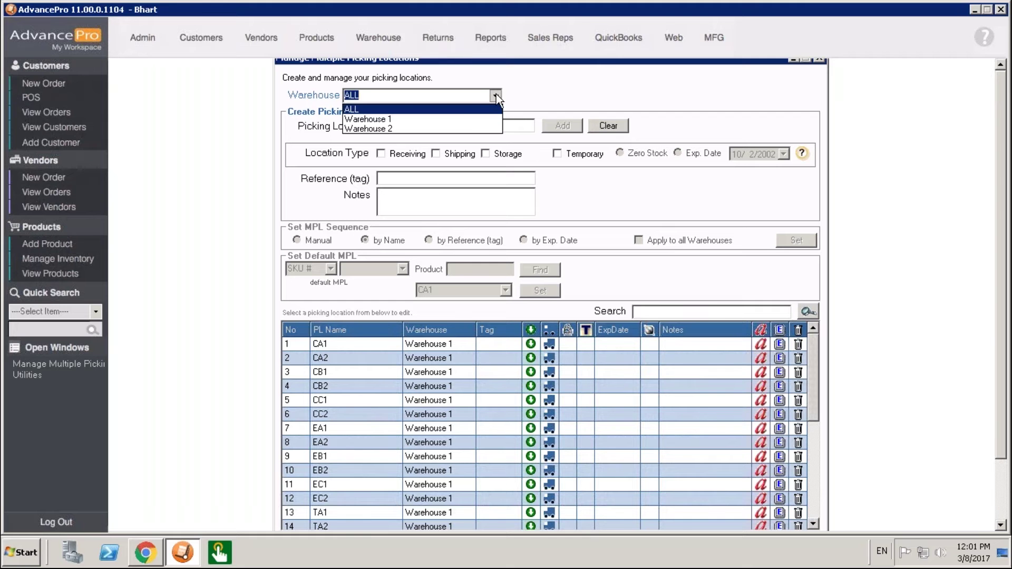
pyautogui.click(457, 122)
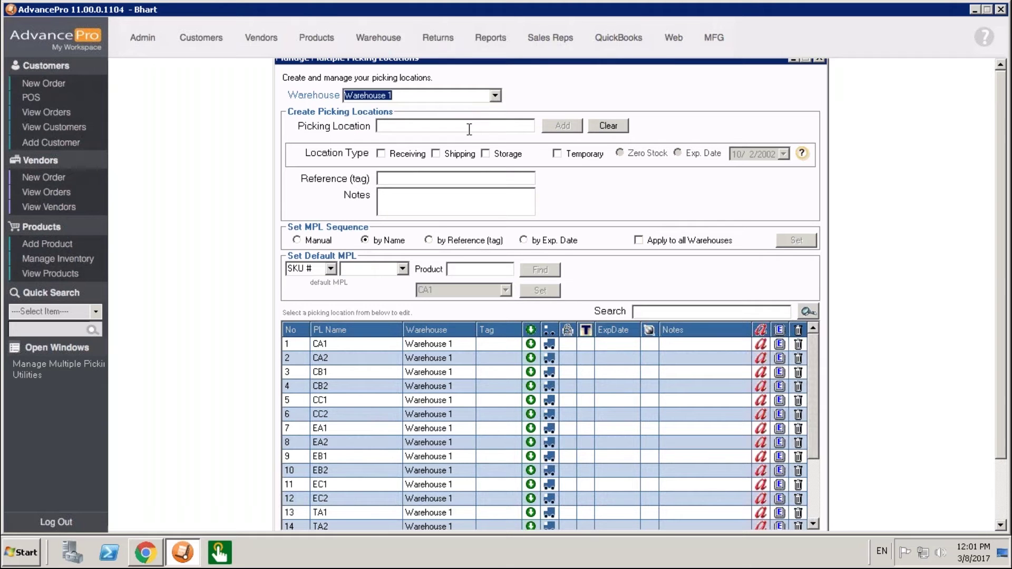
pyautogui.click(476, 130)
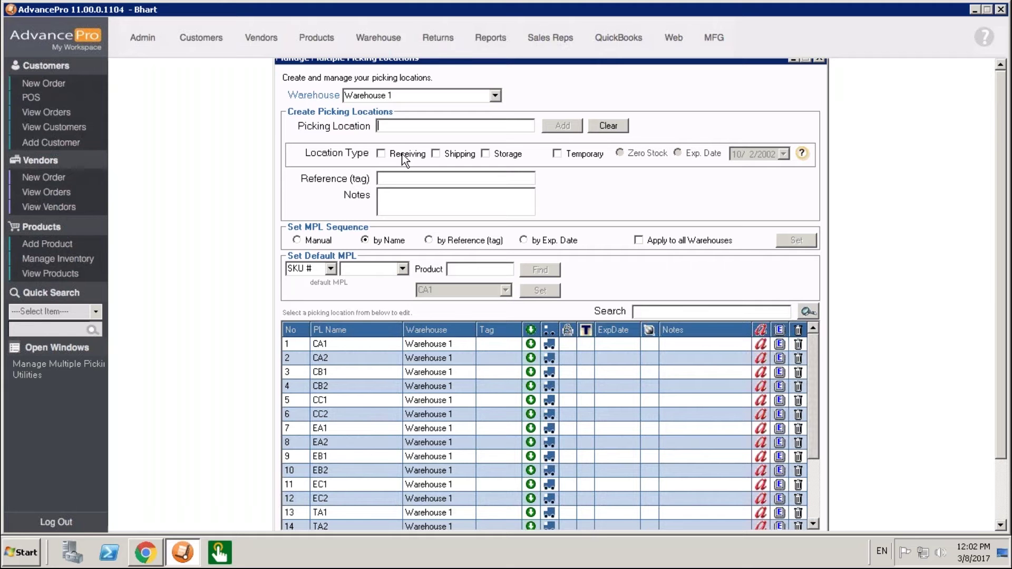
# - Toggle the location types and mark the new location Temporary, expiring by date (10/2/2002)
pyautogui.click(438, 154)
pyautogui.click(400, 156)
pyautogui.click(508, 155)
pyautogui.click(571, 156)
pyautogui.click(691, 158)
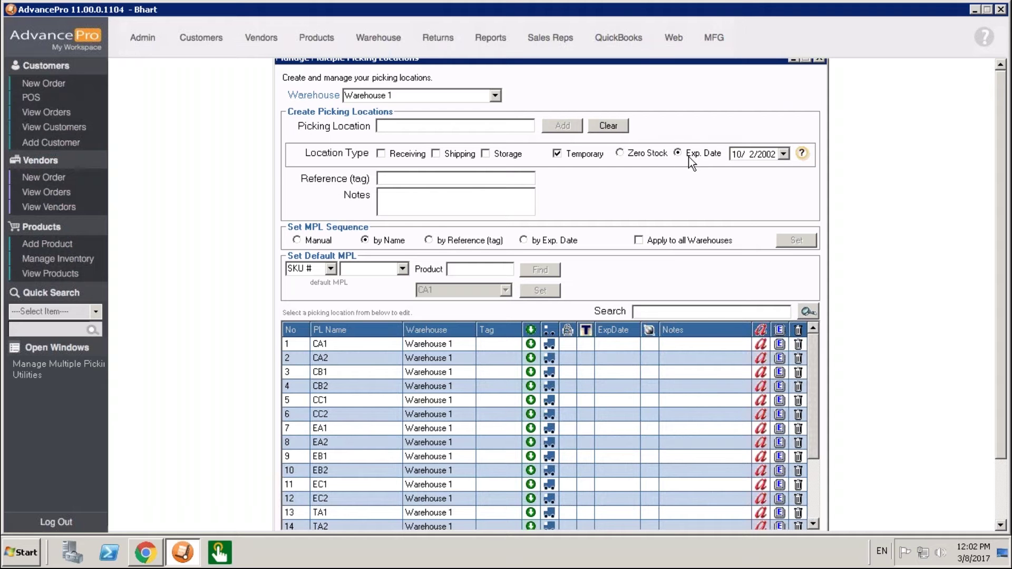
pyautogui.click(784, 154)
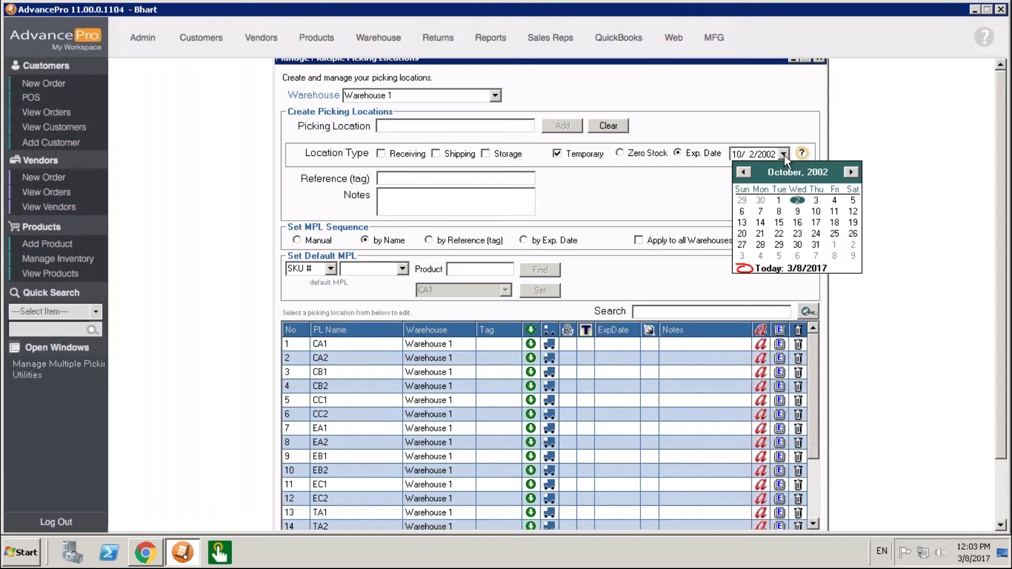
# - Switch the temporary location's expiry to Zero Stock and visit the Reference, Notes and name fields
pyautogui.click(784, 154)
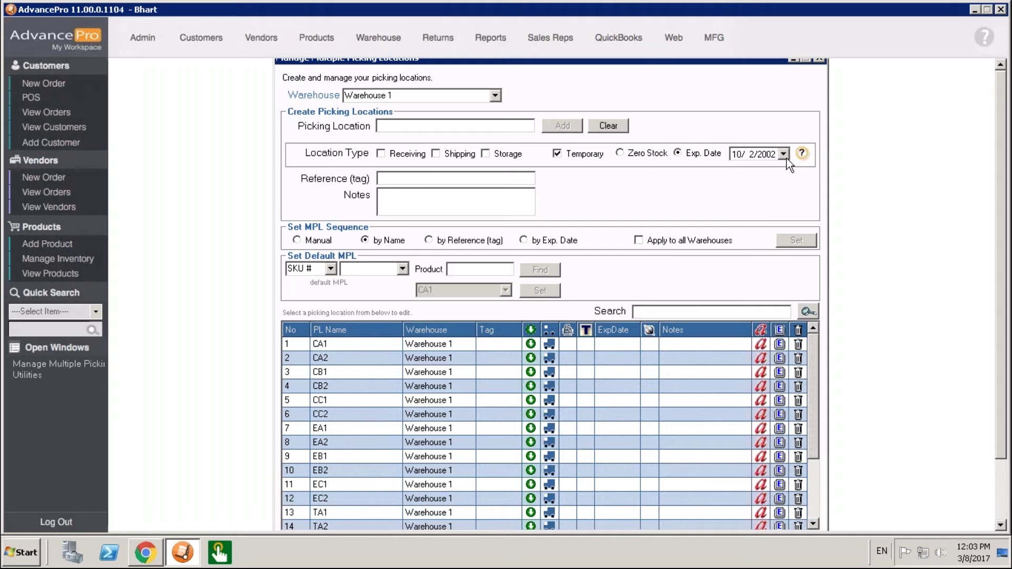
pyautogui.click(631, 158)
pyautogui.click(445, 177)
pyautogui.click(454, 199)
pyautogui.click(474, 128)
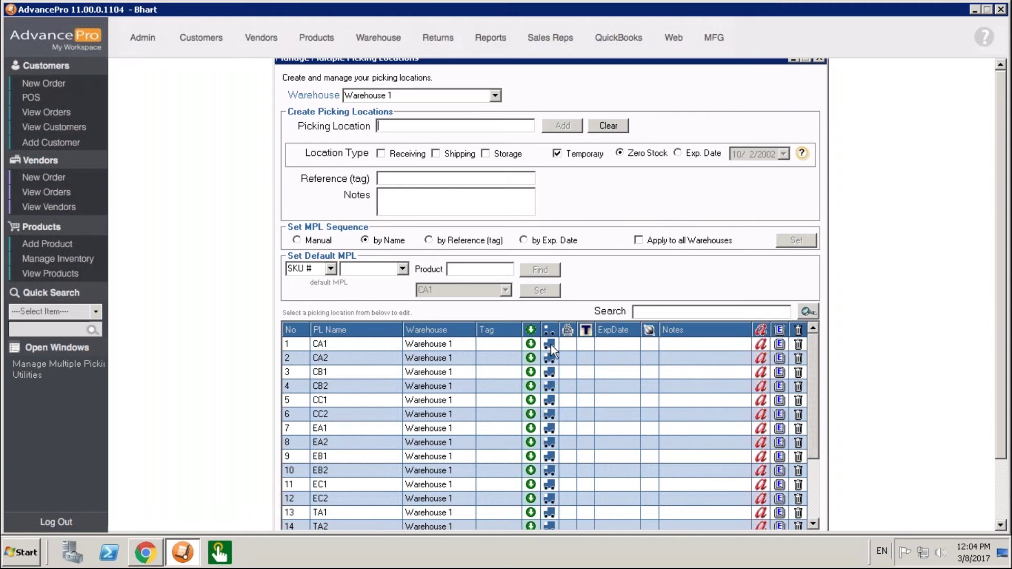
# - Review the list of products assigned to picking location CA1
pyautogui.click(461, 345)
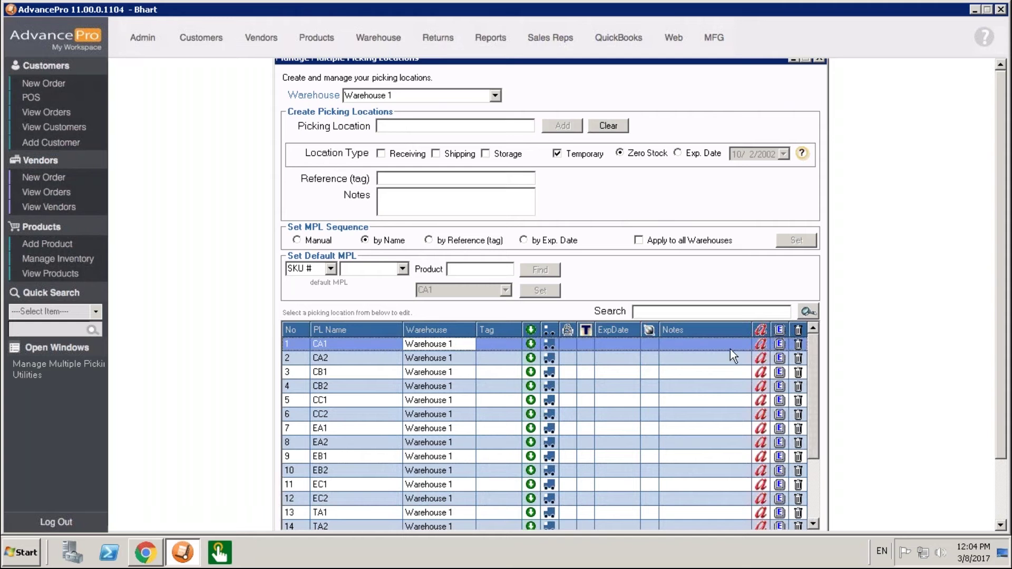
pyautogui.click(761, 348)
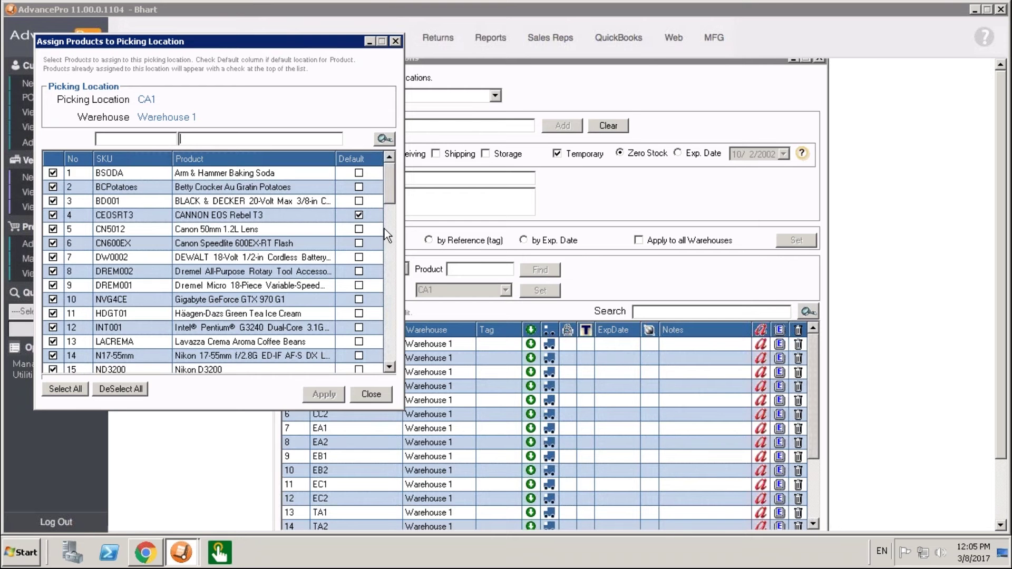
pyautogui.click(395, 41)
# - Close the picking-location manager, restore AdvancePro from the taskbar and go to Admin
pyautogui.click(819, 58)
pyautogui.click(191, 553)
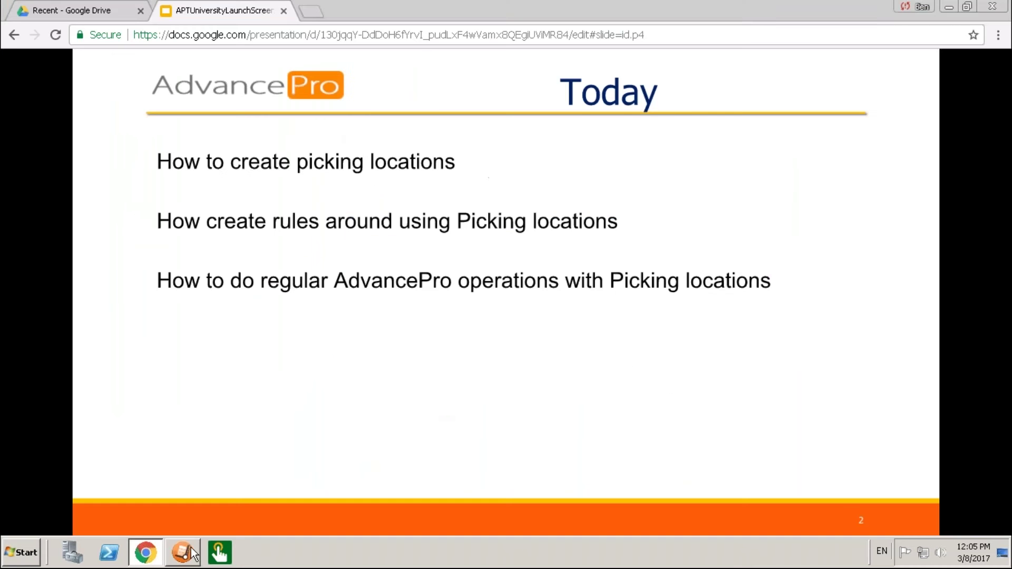
pyautogui.click(191, 554)
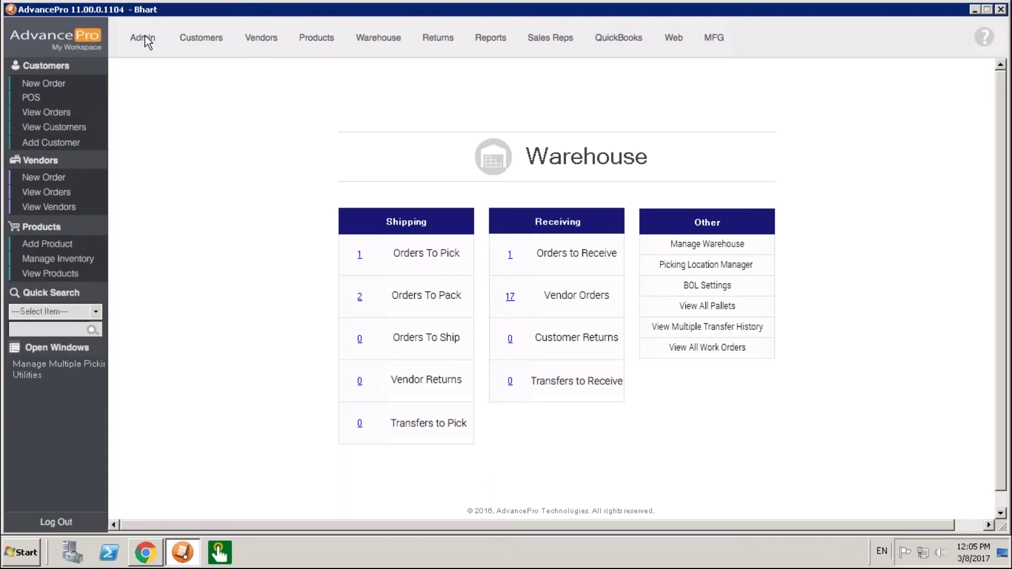
pyautogui.click(148, 42)
# - Reopen Utilities, check the default MPL field in Manage MPL, then close the manager
pyautogui.click(715, 392)
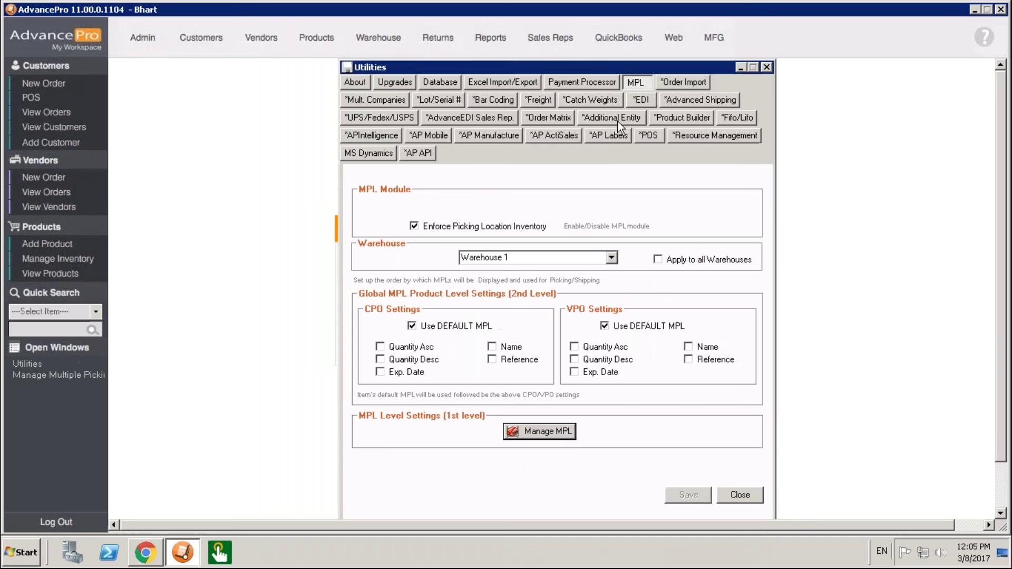
pyautogui.click(548, 431)
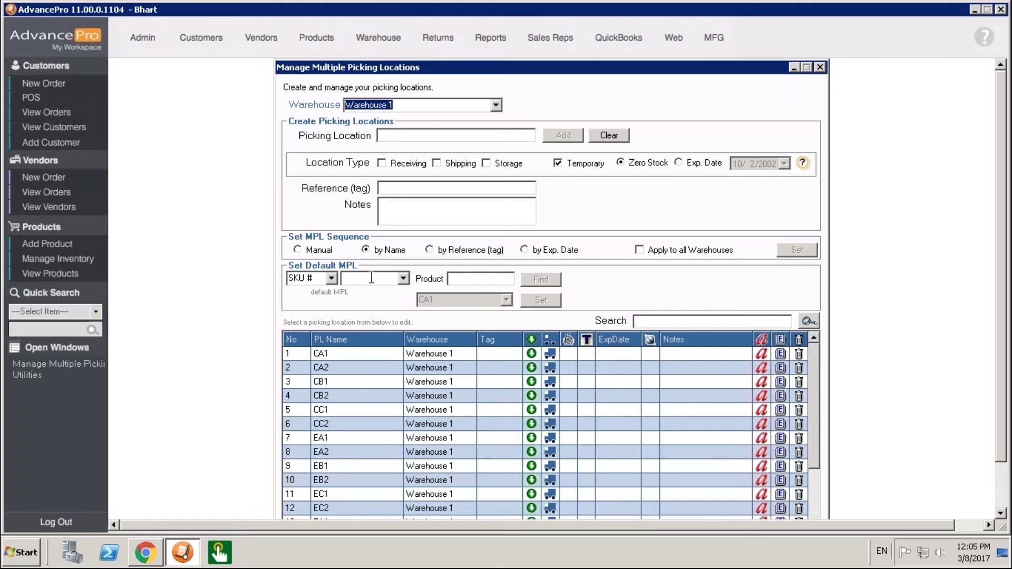
pyautogui.click(372, 278)
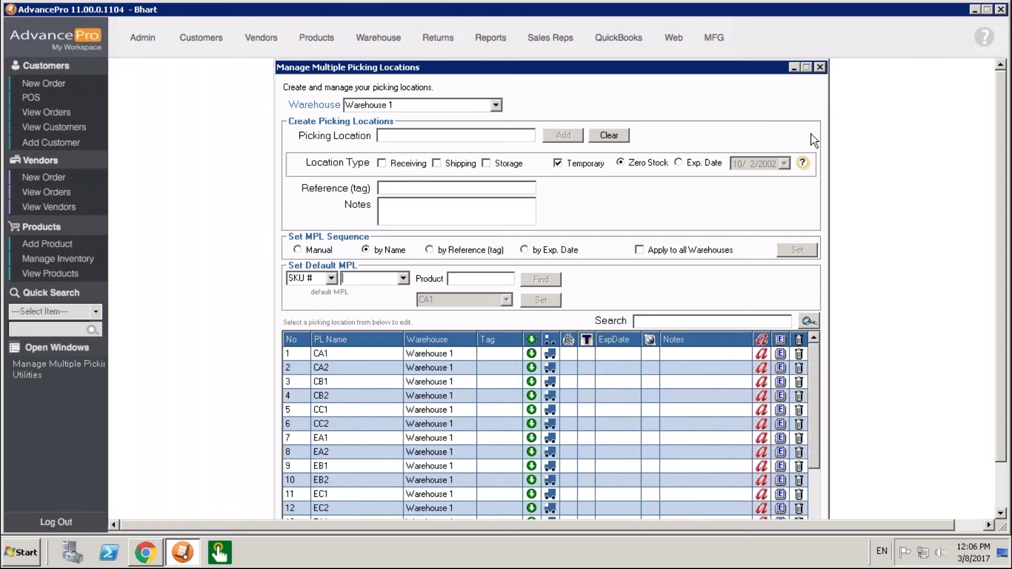
pyautogui.click(823, 69)
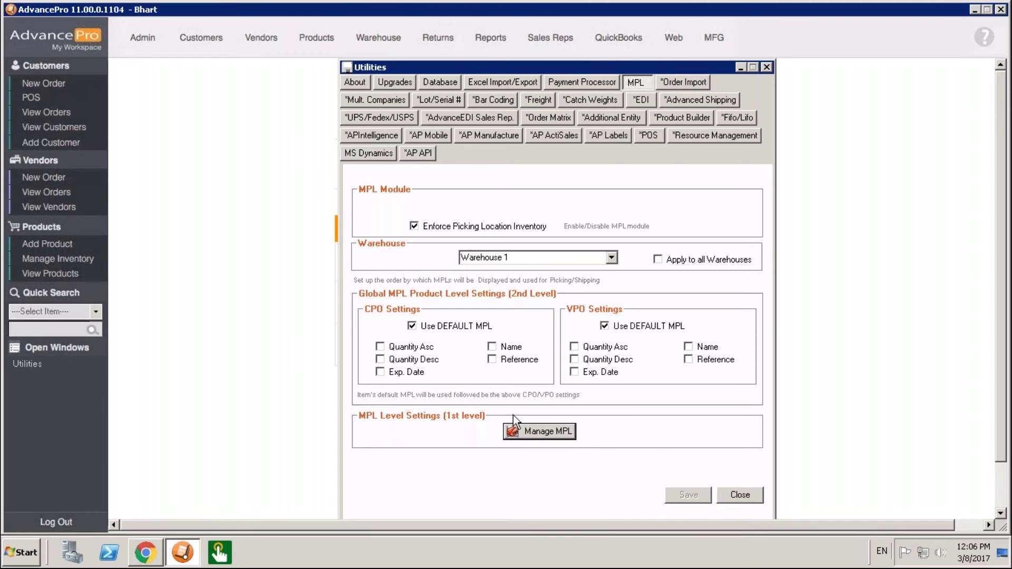
# - Reopen Manage MPL, showing ALL warehouses' locations CA1 through EC2
pyautogui.click(524, 432)
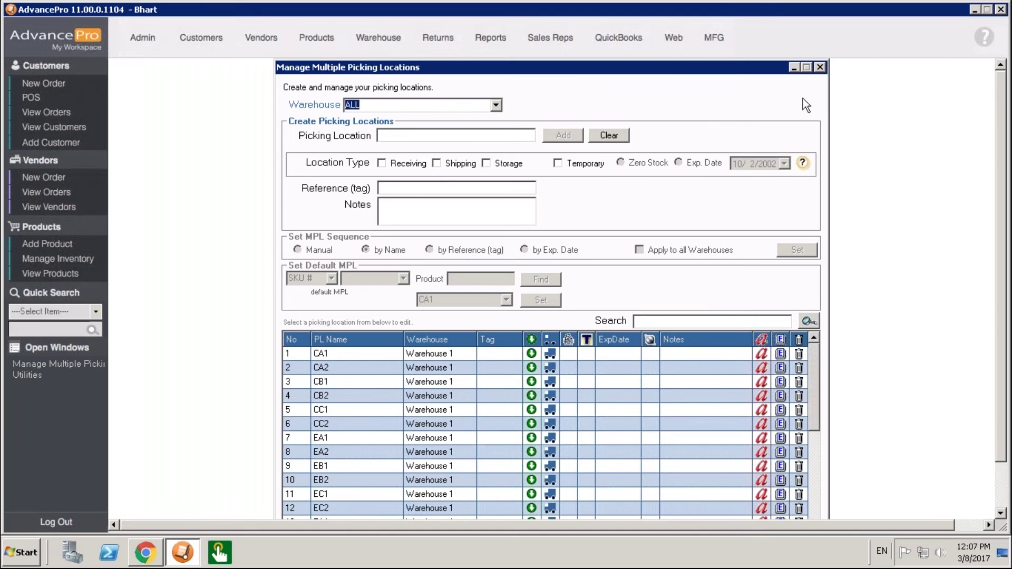
# - Close Manage Multiple Picking Locations to return to Warehouse 1's Utilities MPL tab
pyautogui.click(821, 68)
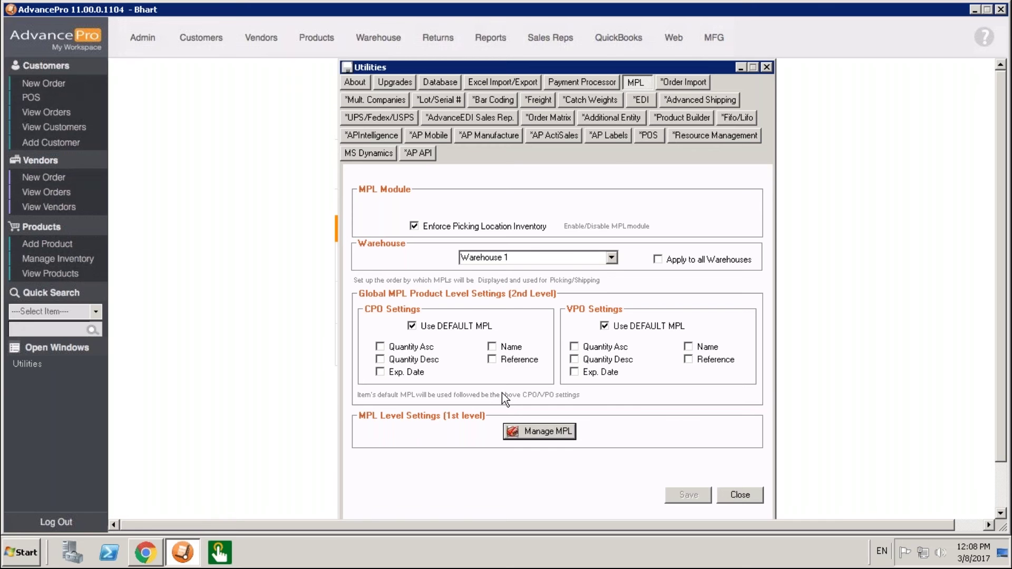
pyautogui.click(540, 437)
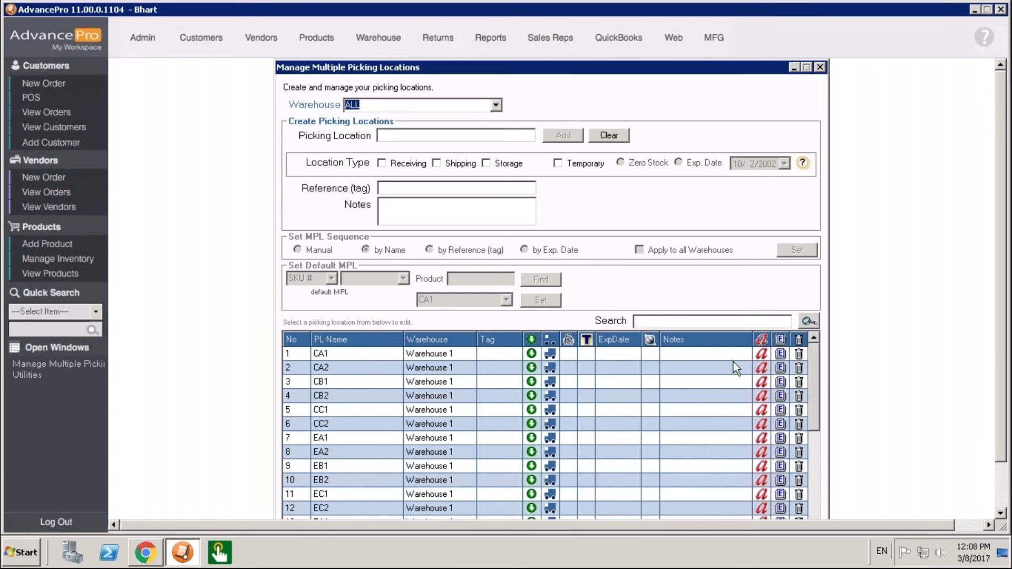
pyautogui.click(781, 354)
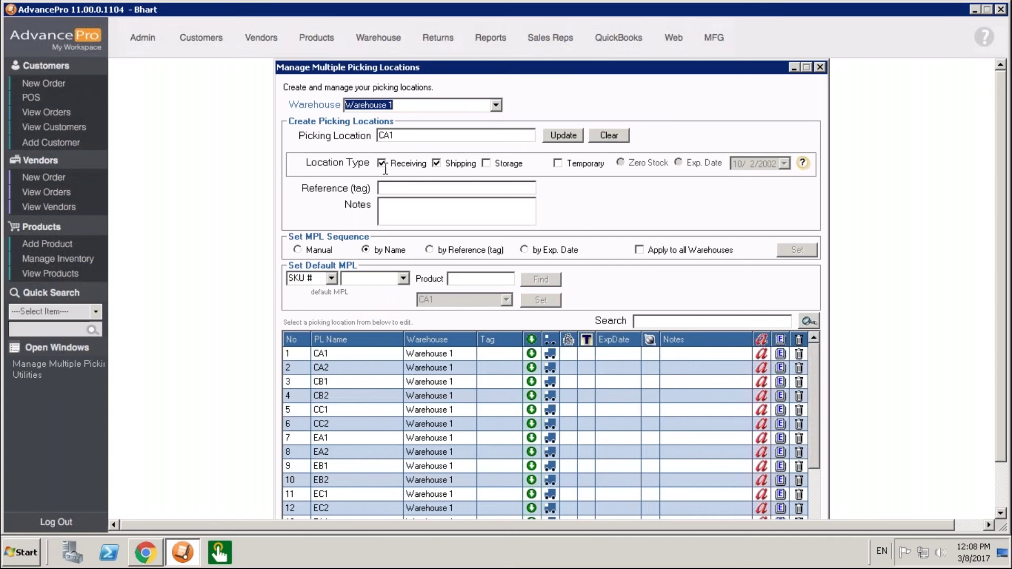
pyautogui.click(819, 68)
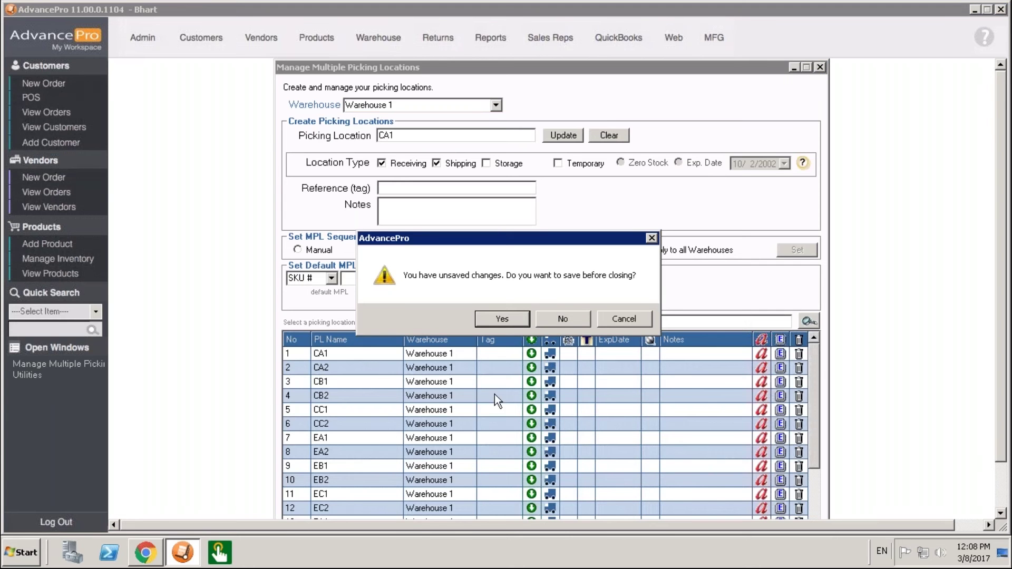
pyautogui.click(564, 317)
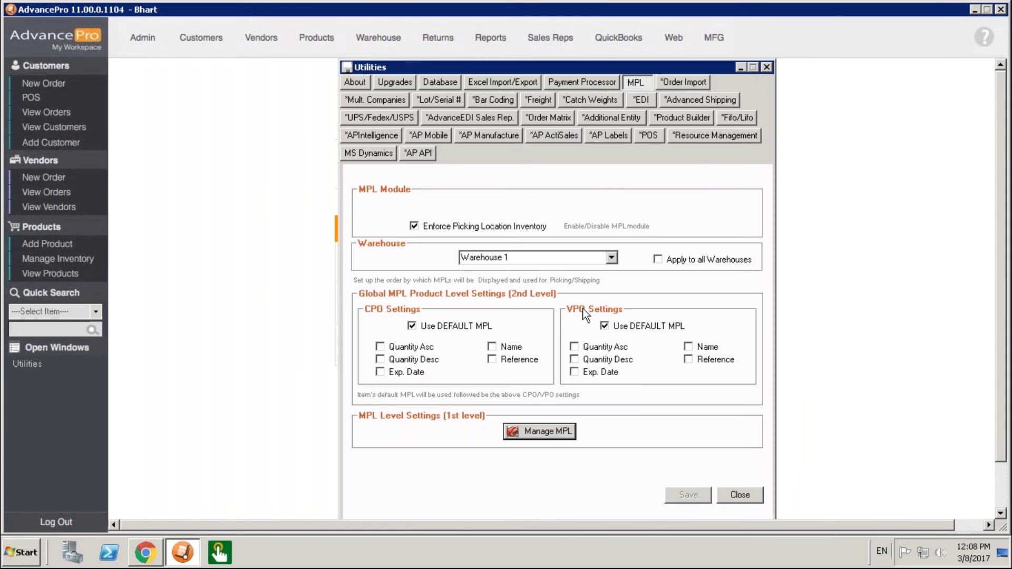
# - Close Utilities and open product 4x1 Case on its Additional Info tab
pyautogui.click(767, 67)
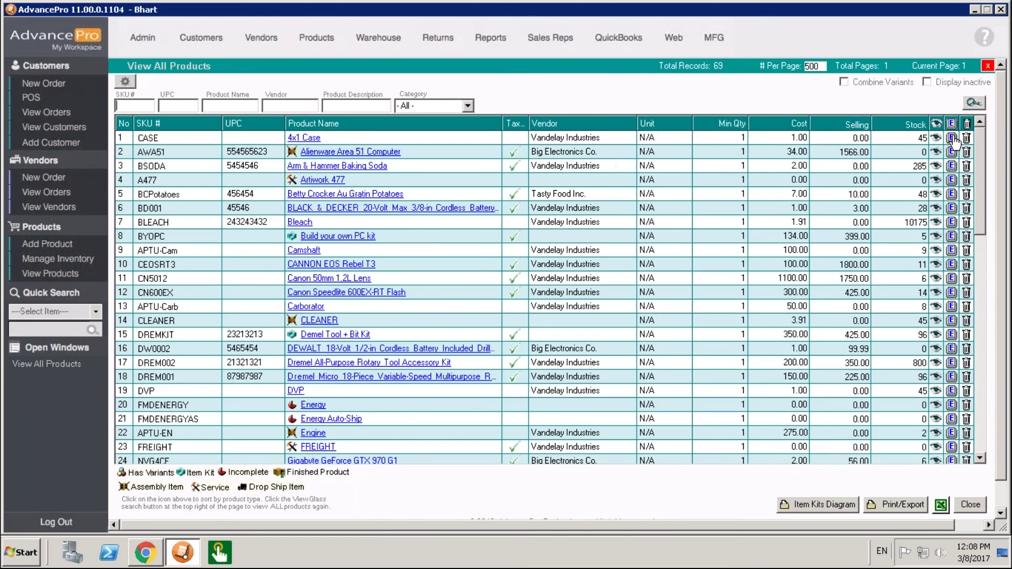
pyautogui.click(952, 139)
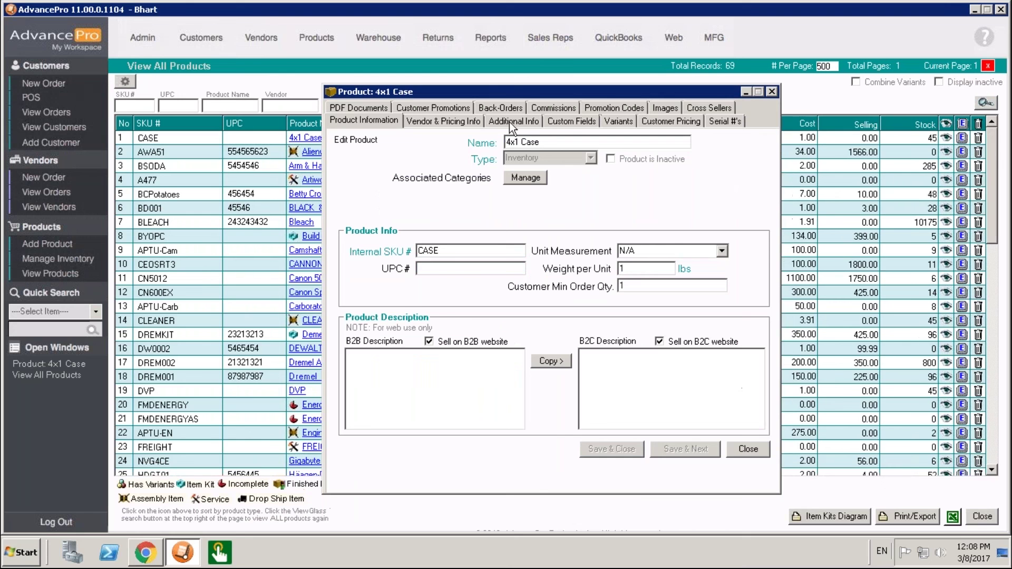
pyautogui.click(509, 120)
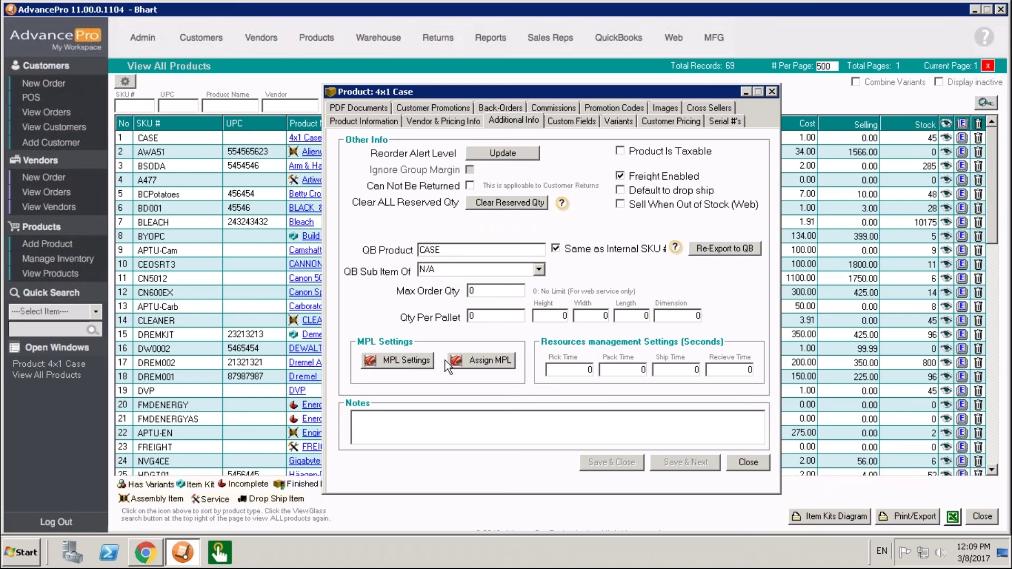
# - Verify 4x1 Case has CA1 as its default picking location, then close the product
pyautogui.click(462, 366)
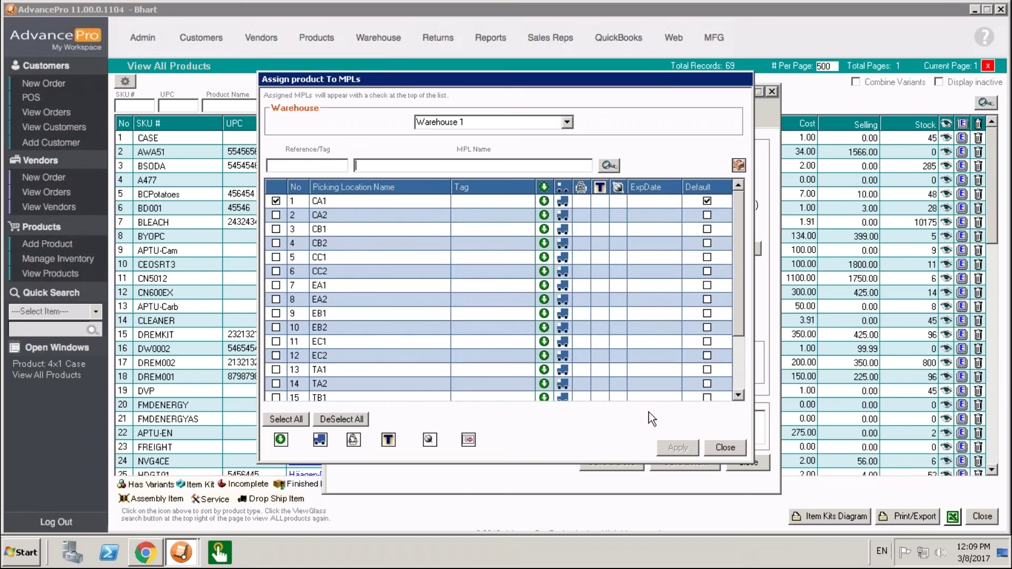
pyautogui.click(729, 445)
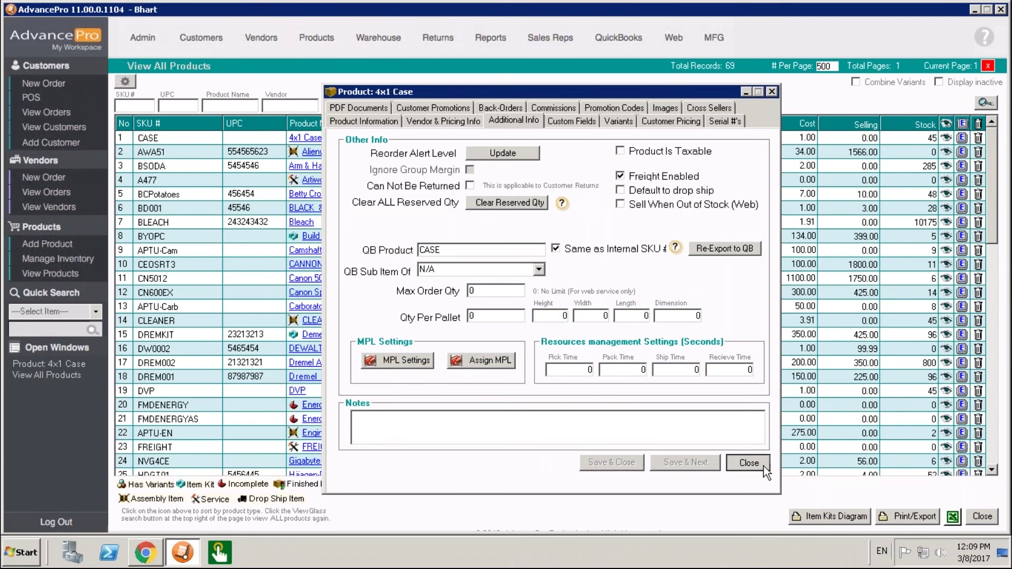
pyautogui.click(763, 466)
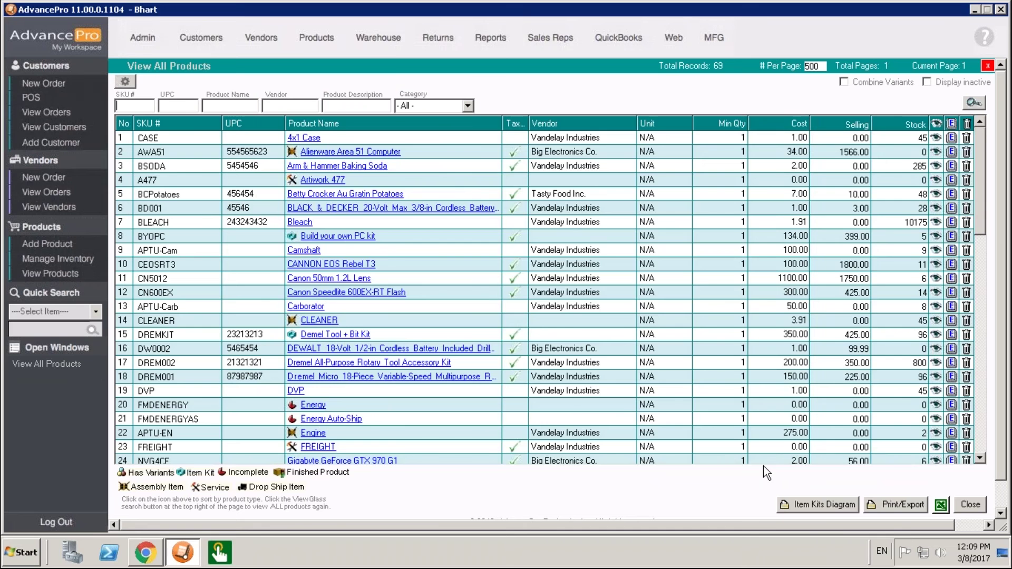
# - Open order 1058's pick list from Orders To Pick and choose the first item's pick location
pyautogui.click(388, 41)
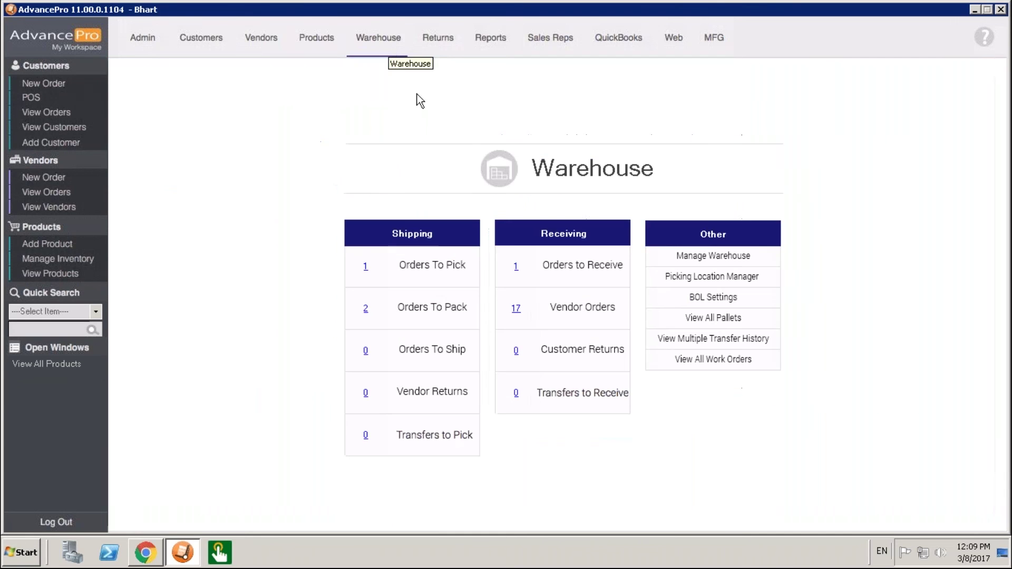
pyautogui.click(366, 267)
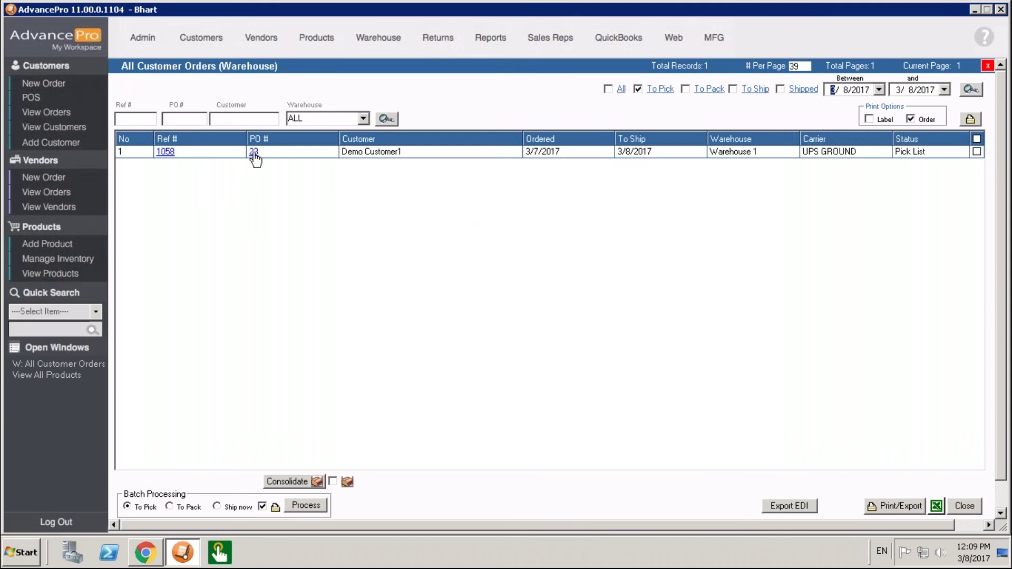
pyautogui.click(254, 154)
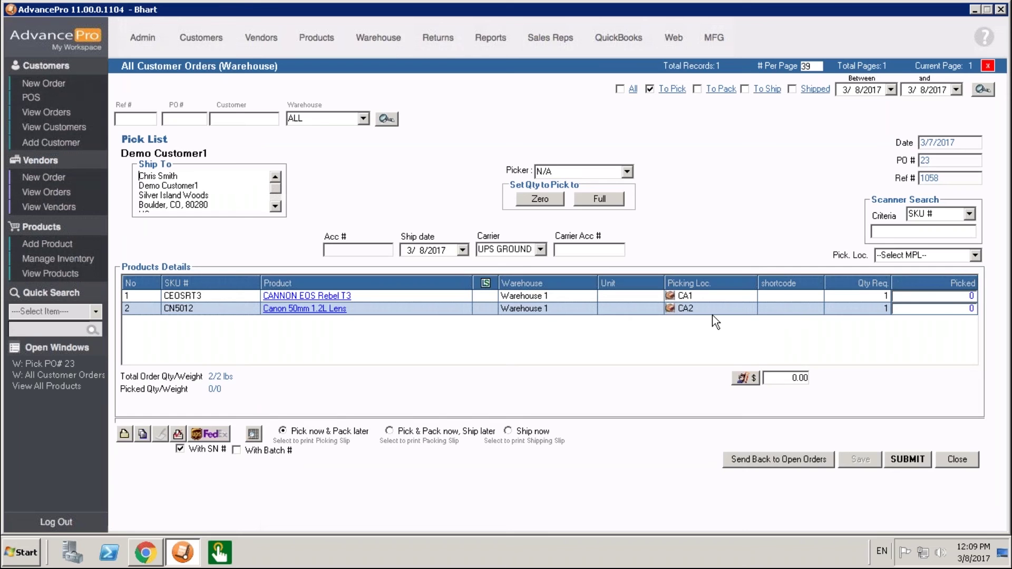
pyautogui.click(690, 296)
pyautogui.click(563, 319)
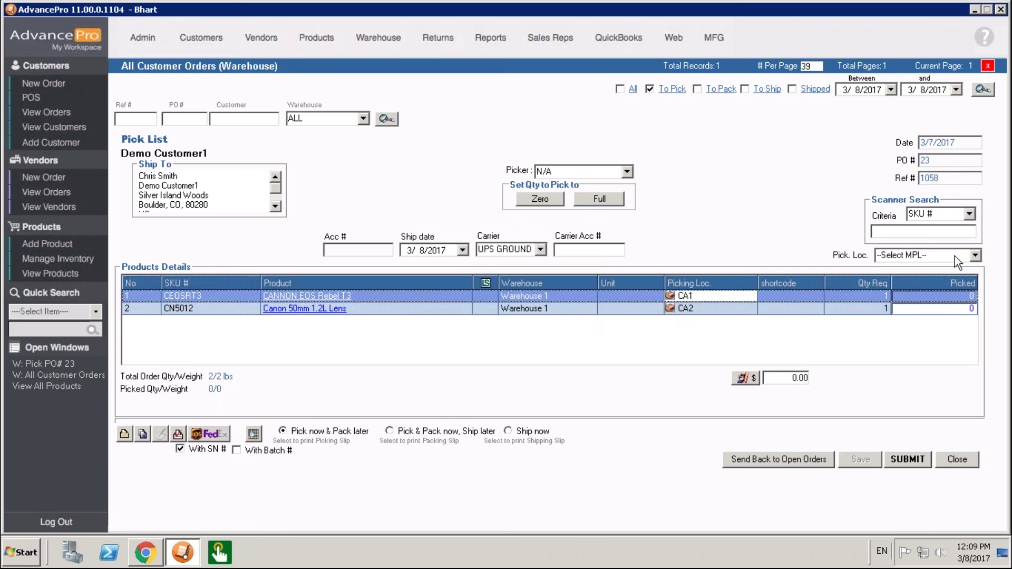
# - Enter a picked quantity of 1 for both items and open the Rebel T3's CA1 location breakdown
pyautogui.click(945, 295)
pyautogui.write('1')
pyautogui.press('Return')
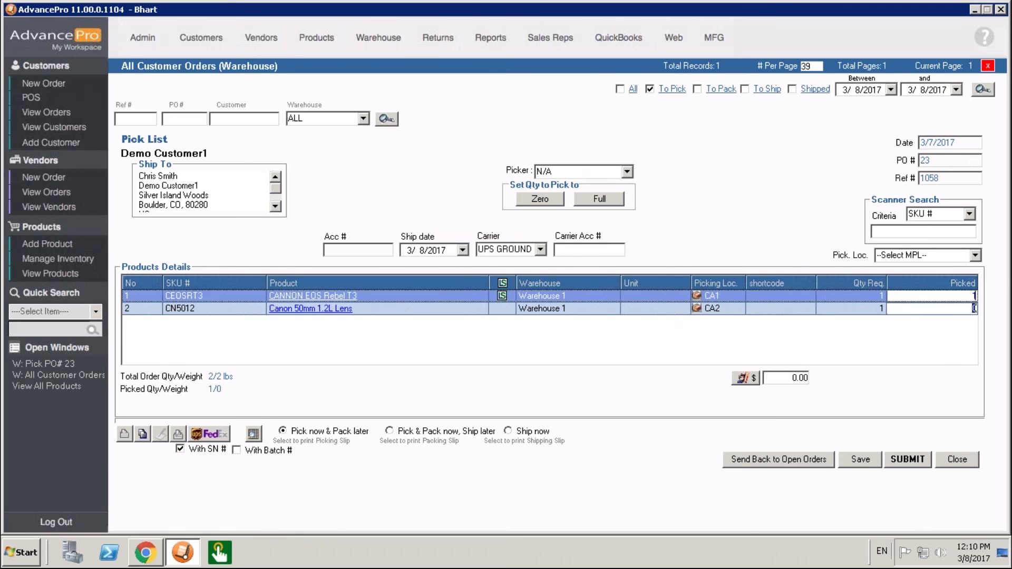
pyautogui.write('1')
pyautogui.press('Return')
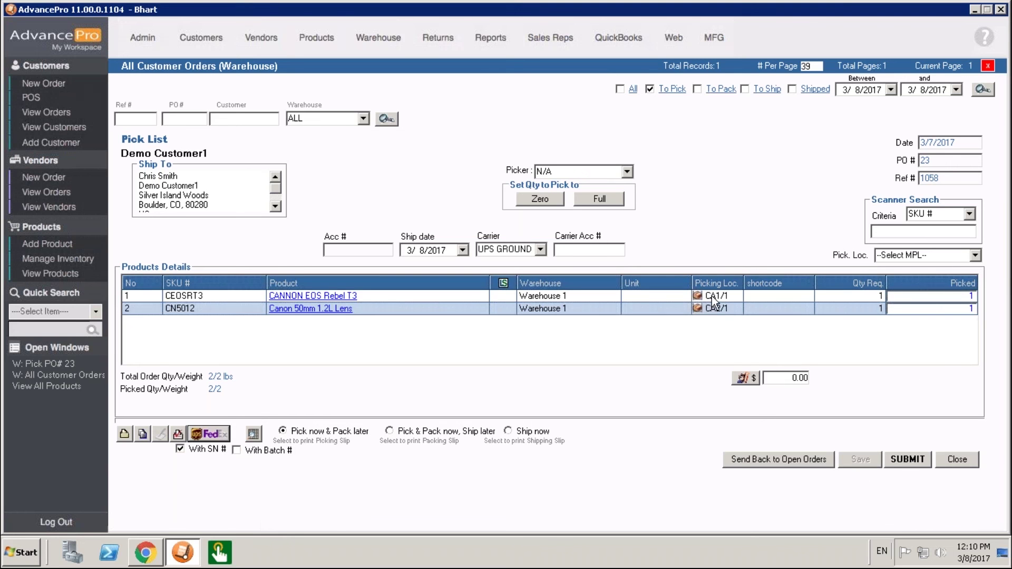
pyautogui.click(711, 296)
pyautogui.click(712, 296)
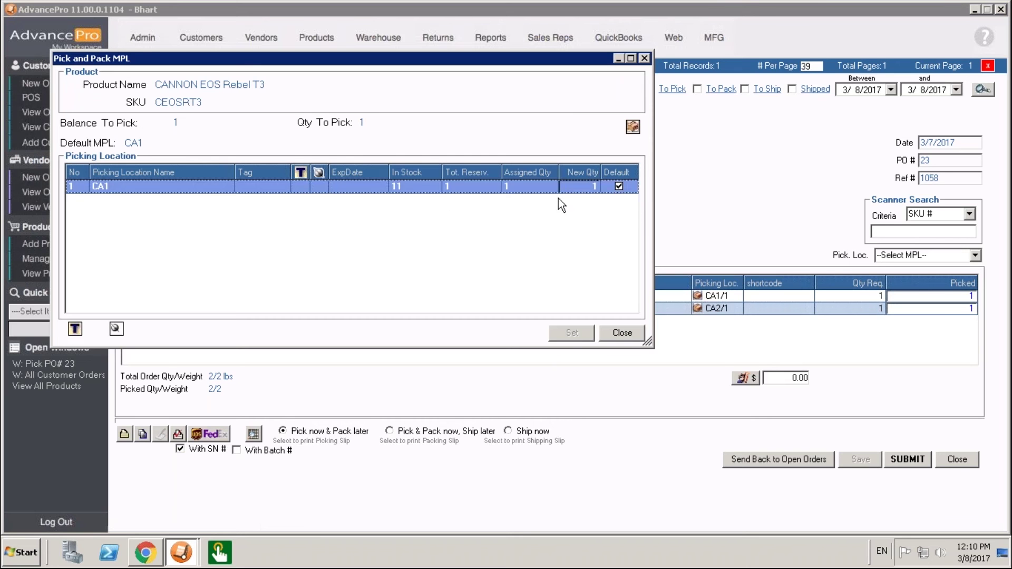
# - Set the quantity picked from CA1 and generate the picking slip for order 1058
pyautogui.click(586, 185)
pyautogui.click(612, 336)
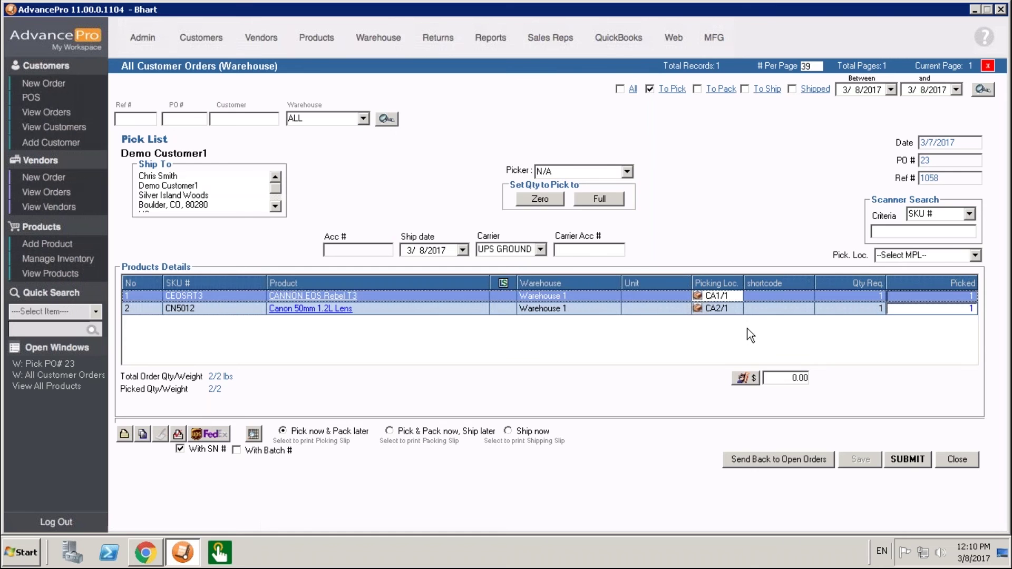
pyautogui.click(178, 434)
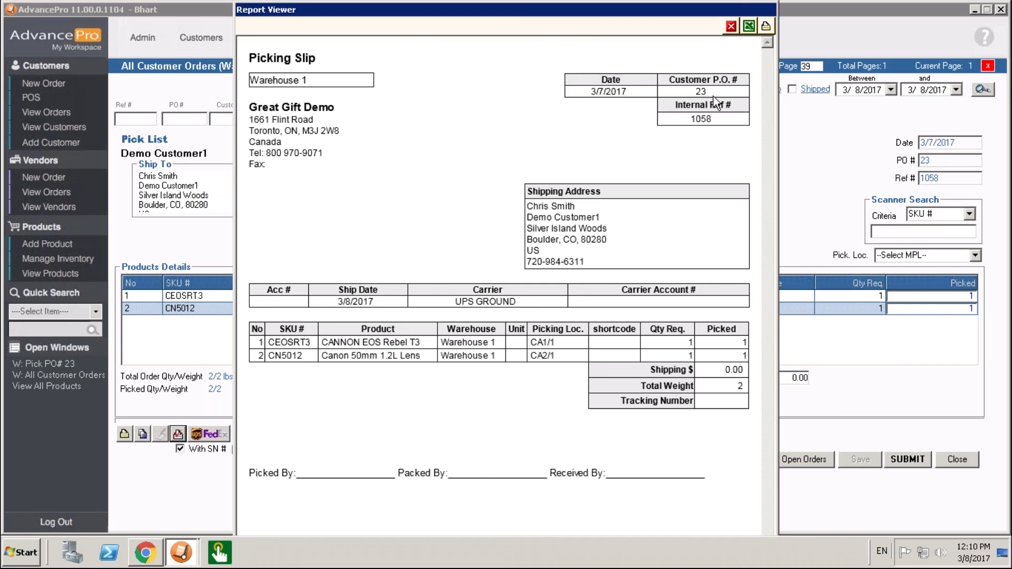
# - Close the order 1058 pick list and return to the Warehouse overview
pyautogui.click(774, 59)
pyautogui.click(949, 458)
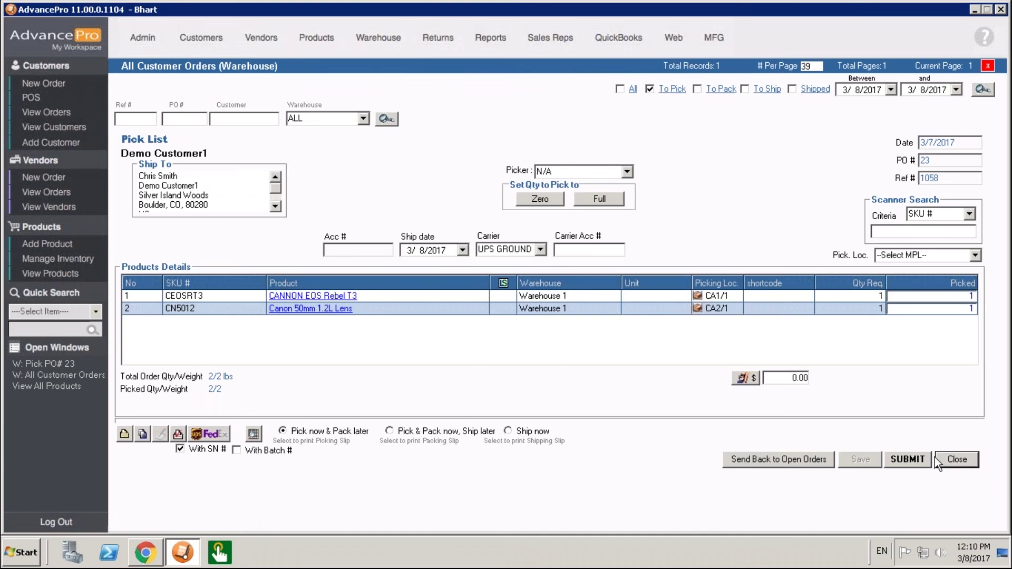
pyautogui.click(366, 43)
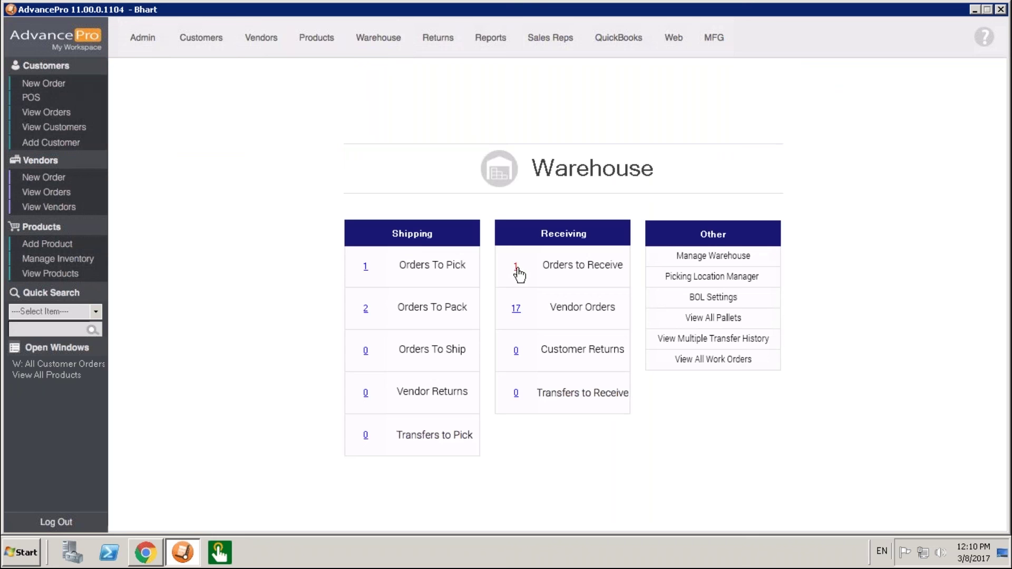
# - Open vendor order PO 15 from Orders to Receive and start receiving its first product
pyautogui.click(517, 268)
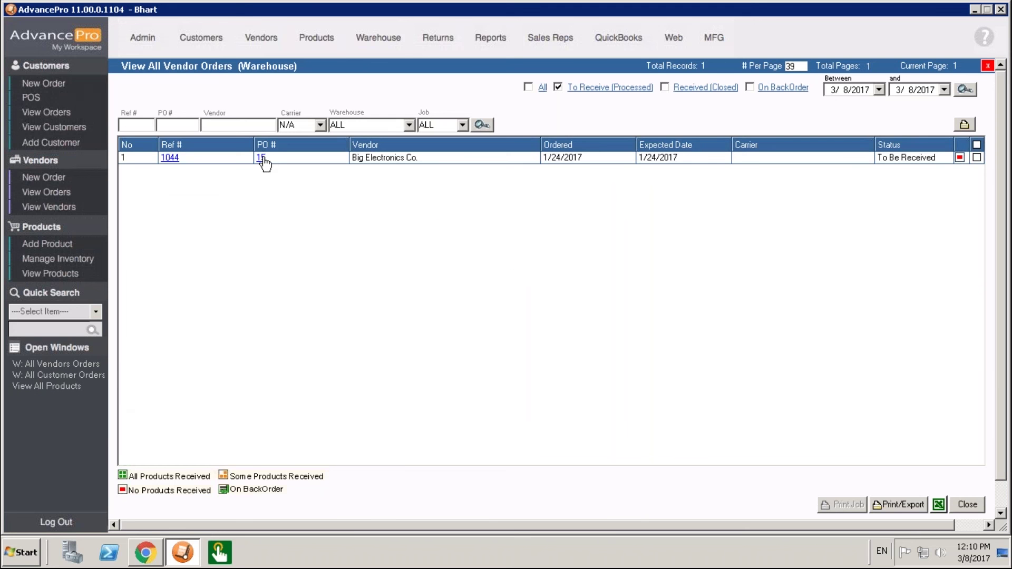
pyautogui.click(260, 158)
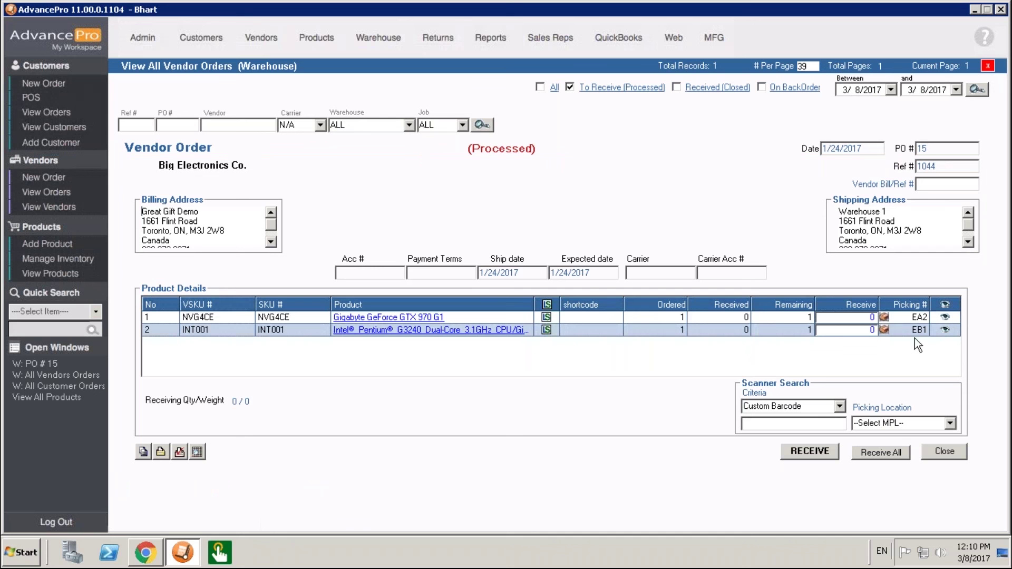
pyautogui.click(908, 317)
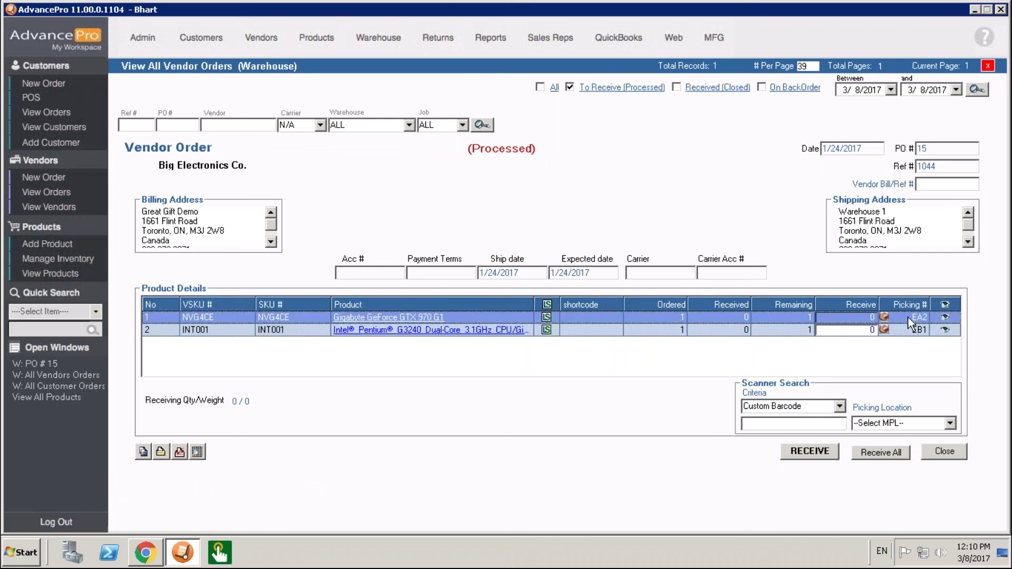
pyautogui.click(558, 319)
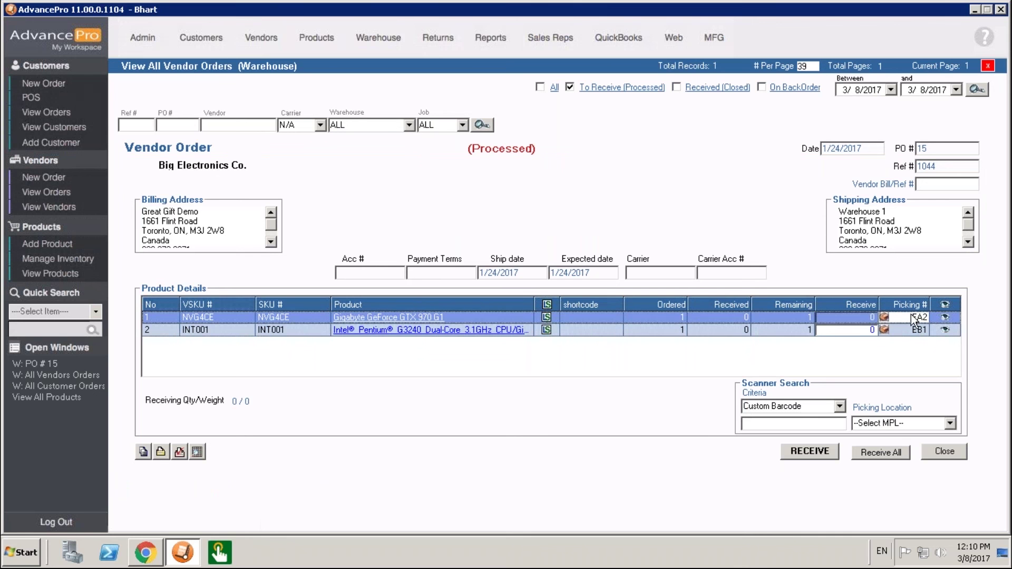
# - Set receive quantity 1 on both products and check the Gigabyte GTX 970 G1's picking locations
pyautogui.click(859, 317)
pyautogui.write('1')
pyautogui.click(859, 330)
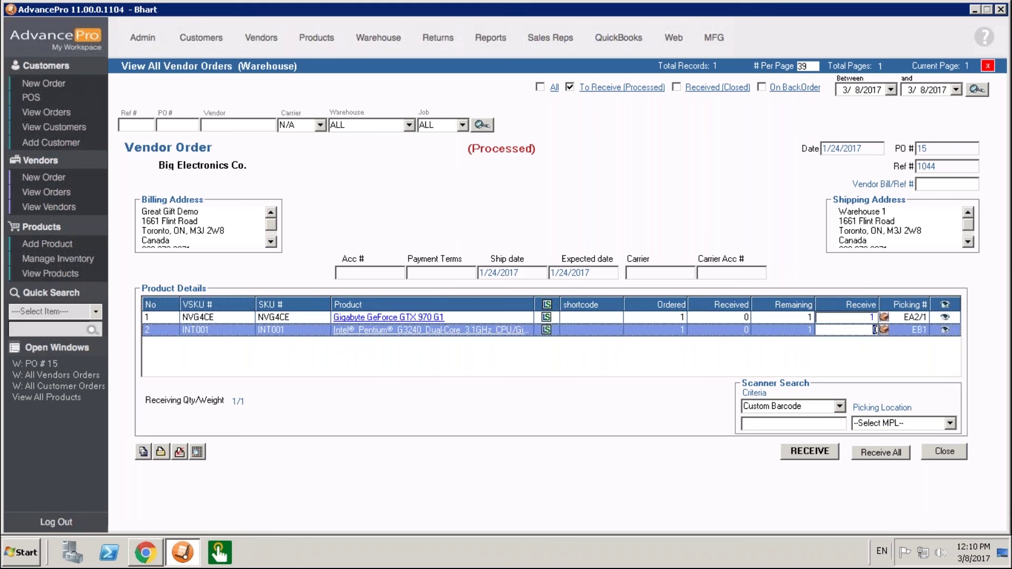
pyautogui.write('1')
pyautogui.click(908, 318)
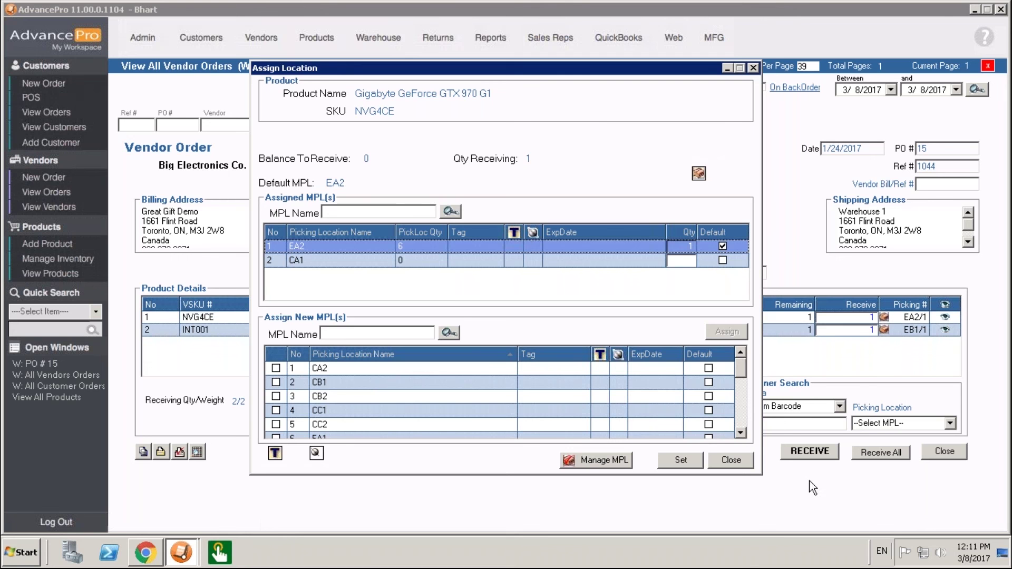
pyautogui.click(745, 464)
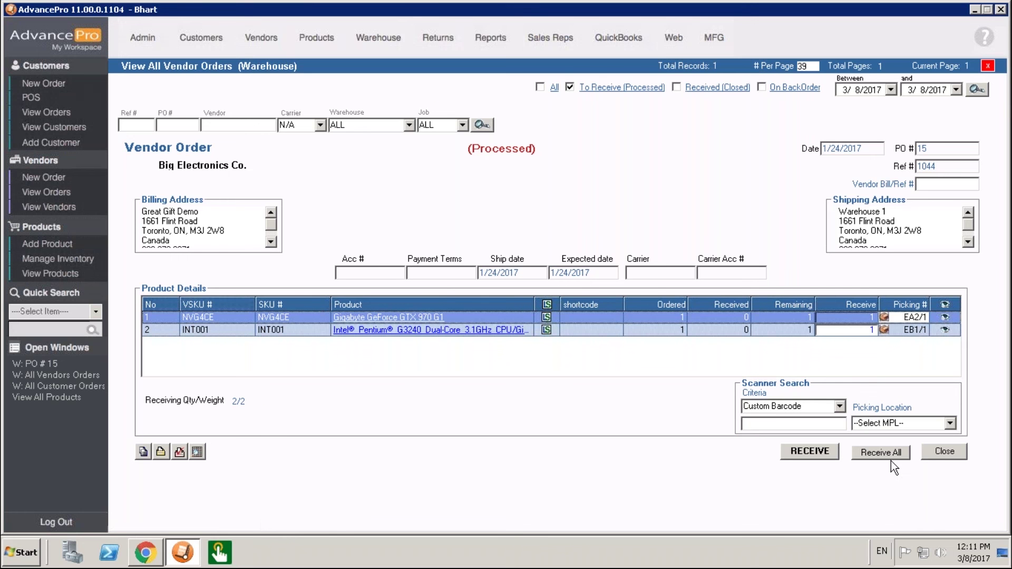
# - Close PO 15 and list the Manage Inventory stock for Warehouse 1 with picking locations
pyautogui.click(940, 452)
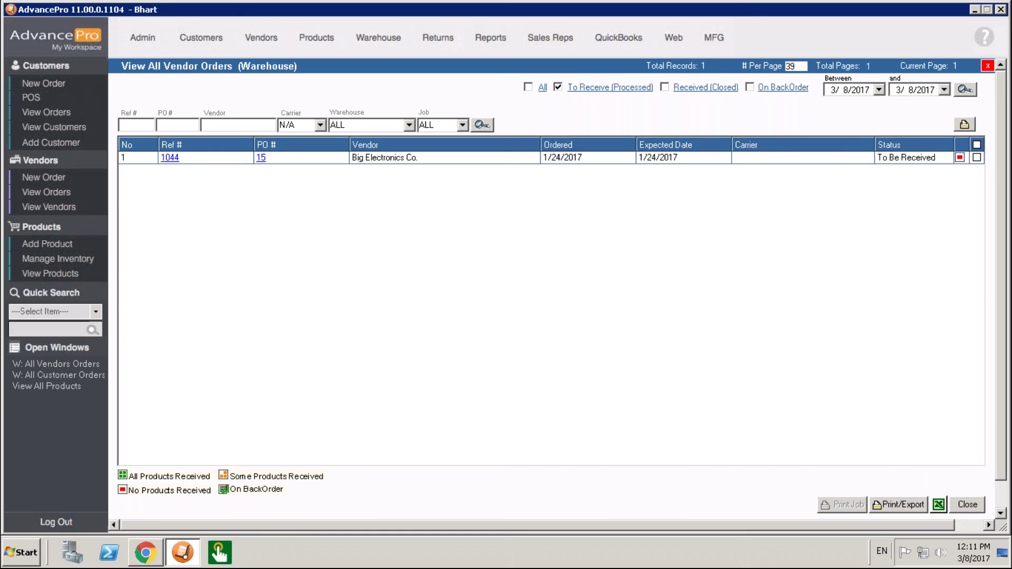
pyautogui.click(62, 263)
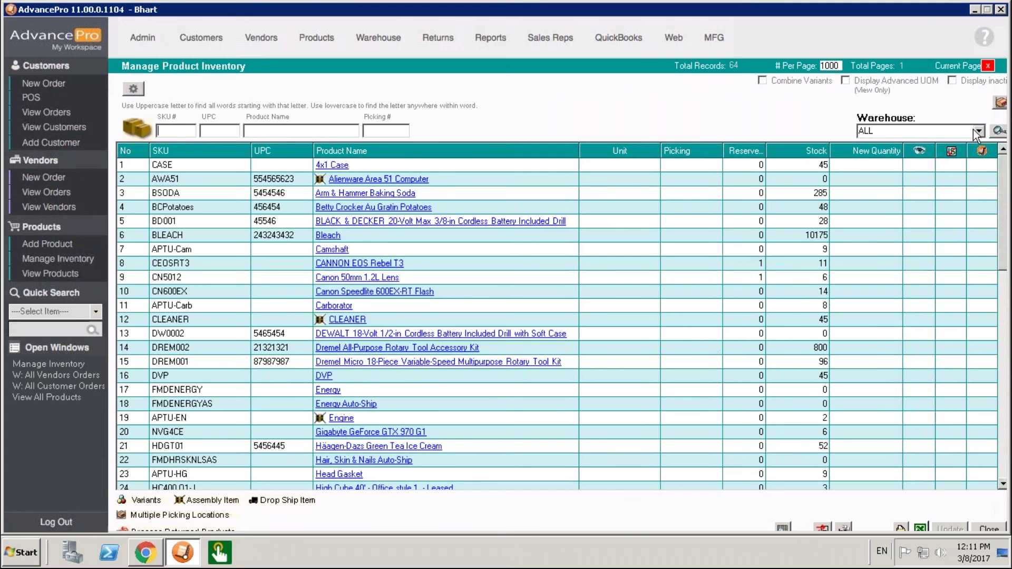
pyautogui.click(978, 131)
pyautogui.click(895, 141)
pyautogui.press('Down')
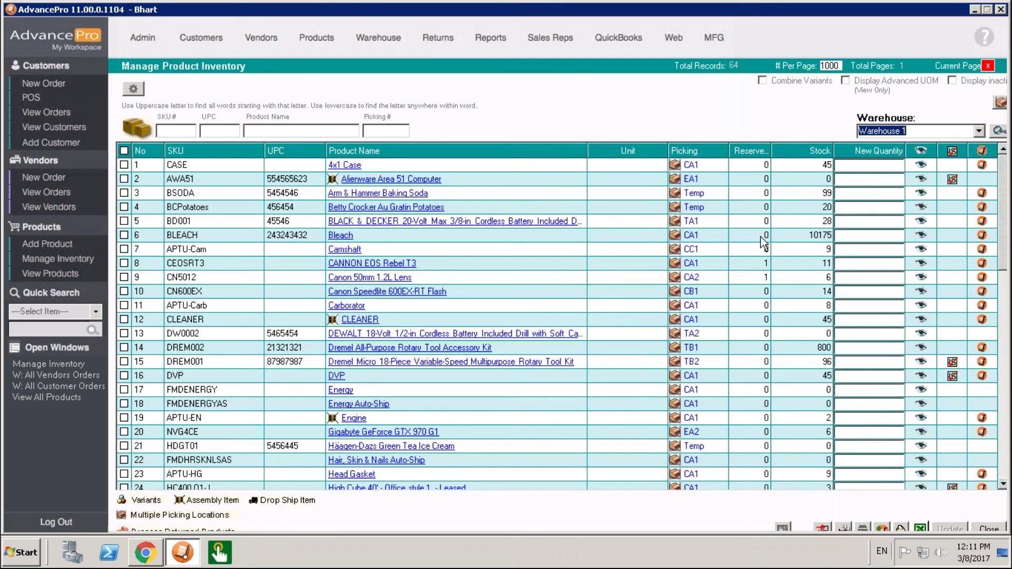
pyautogui.click(690, 235)
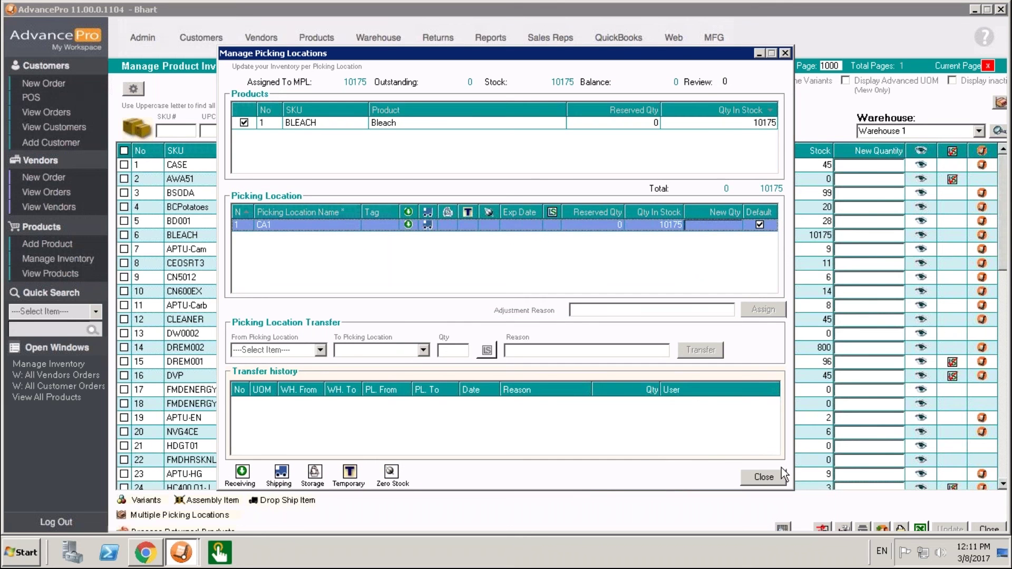
pyautogui.click(763, 475)
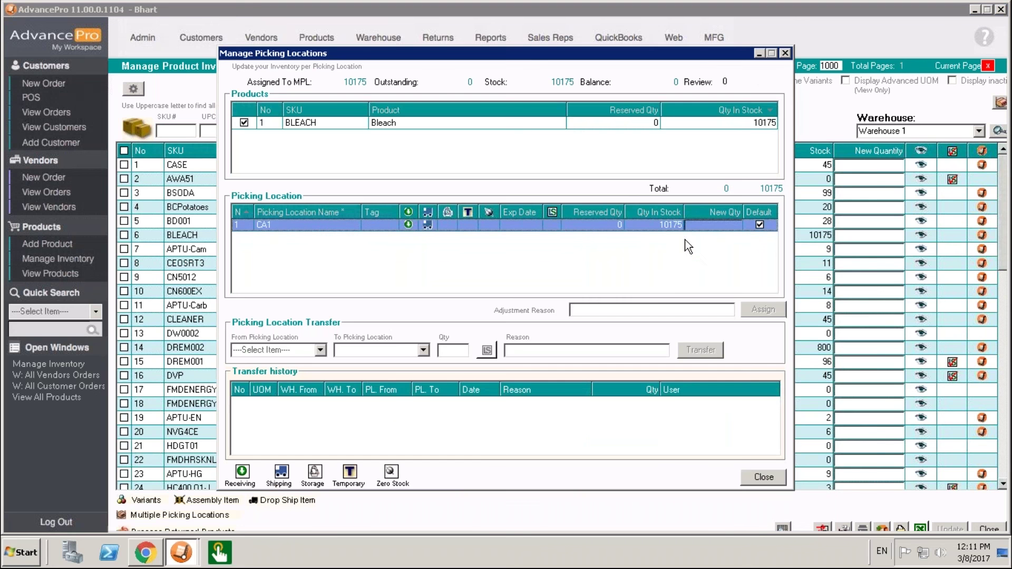
pyautogui.click(686, 237)
pyautogui.click(319, 350)
pyautogui.click(318, 365)
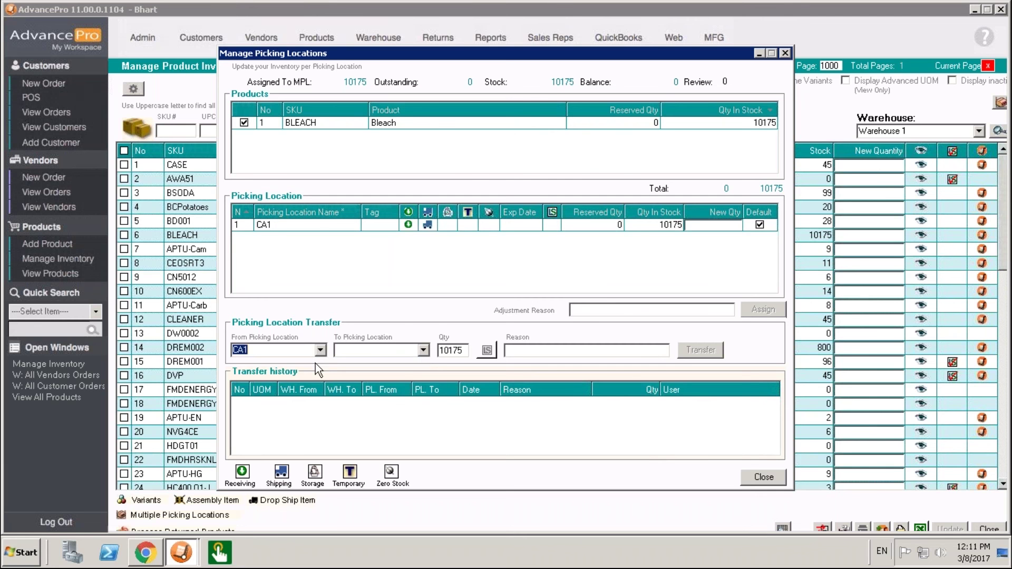
pyautogui.click(416, 352)
pyautogui.click(374, 376)
pyautogui.click(777, 479)
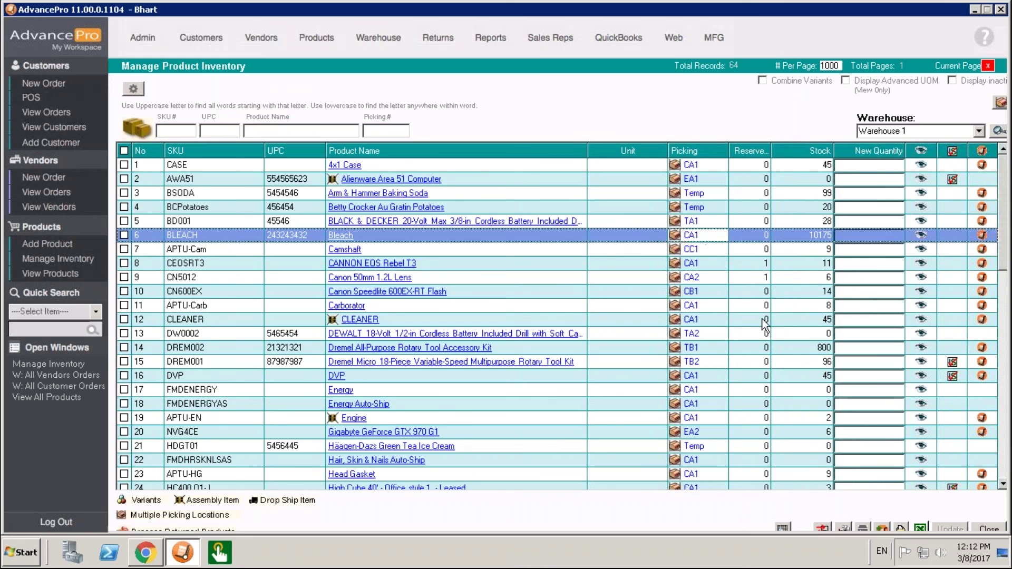
# - Start a Multiple Adjustment and add DREM001 by searching the SKU 'drem'
pyautogui.click(865, 528)
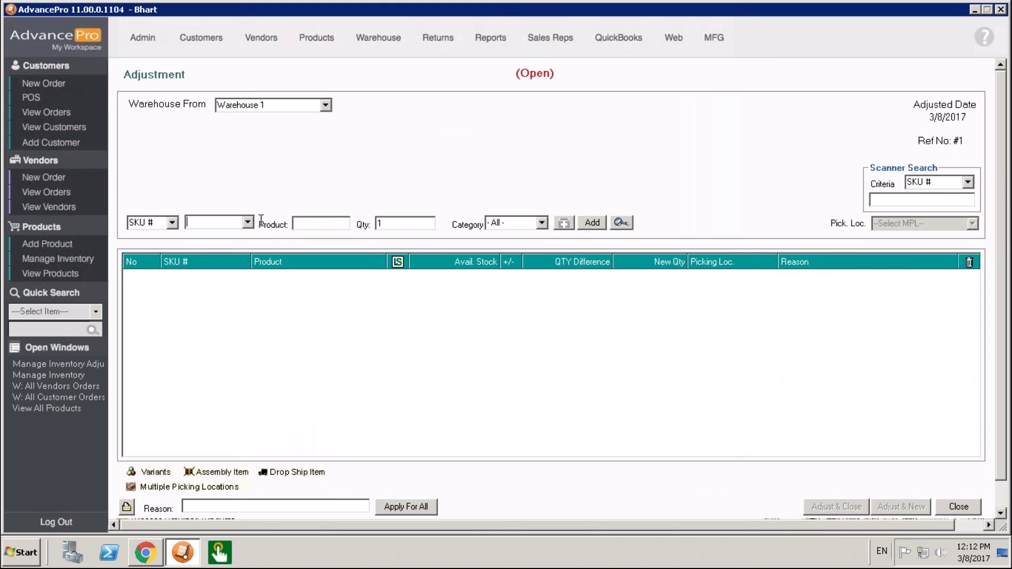
pyautogui.click(563, 225)
pyautogui.click(224, 224)
pyautogui.write('drem001')
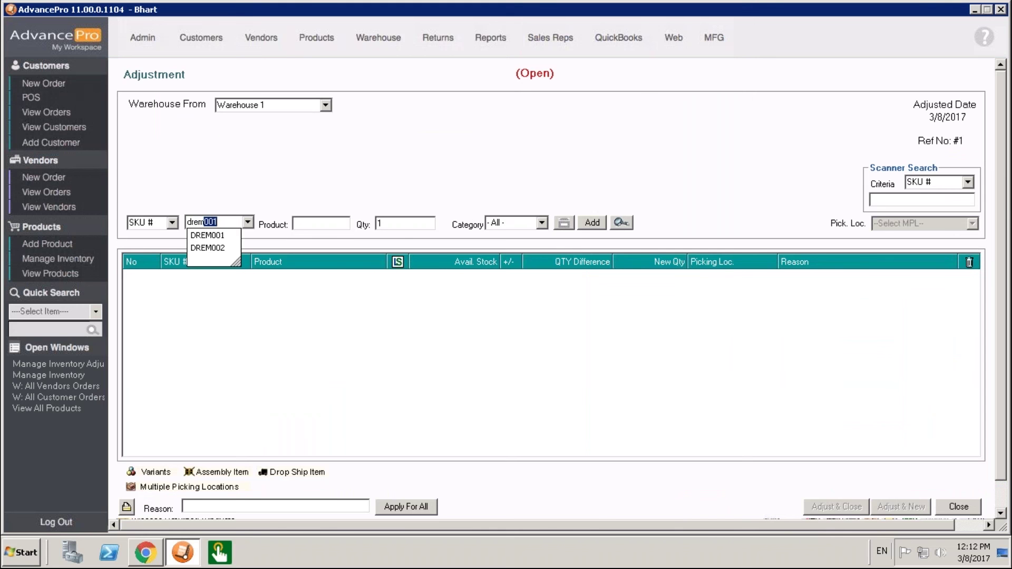
pyautogui.press('Return')
pyautogui.press('Return')
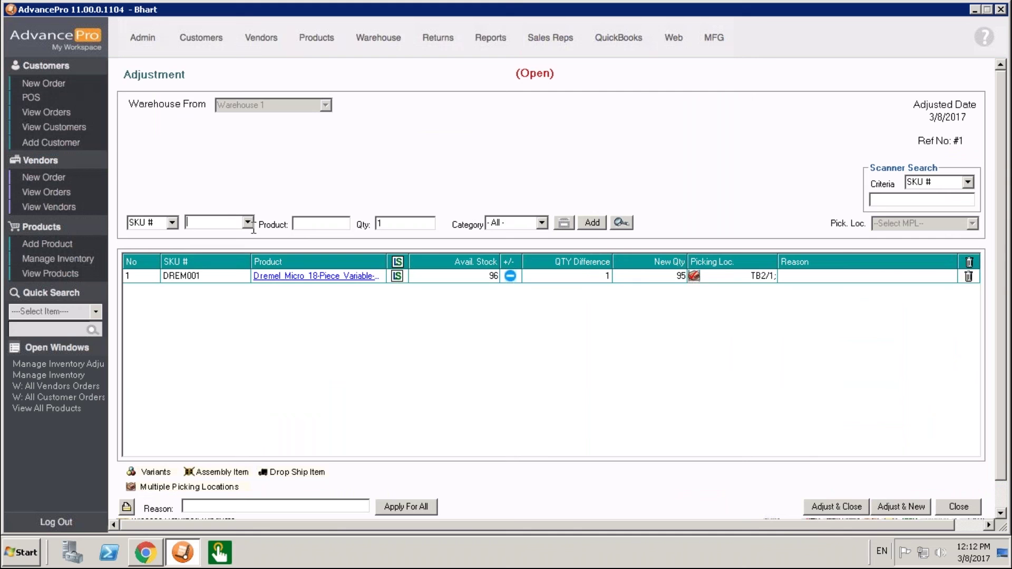